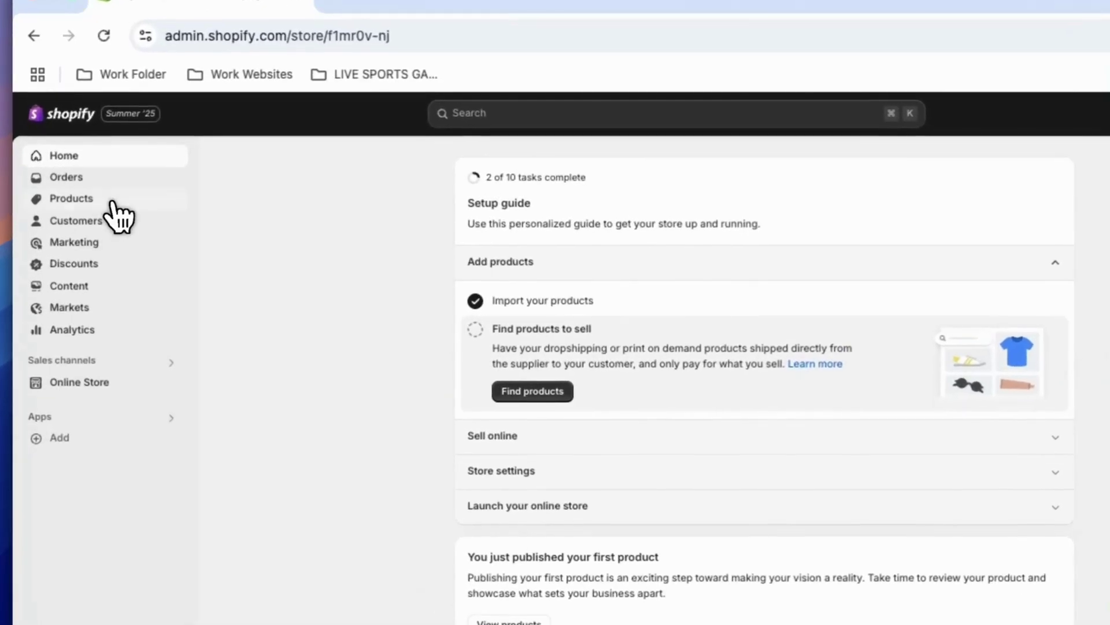
Open the Summer V-Neck Ribbed Knit Crop Top product from the store's product list.
click(115, 202)
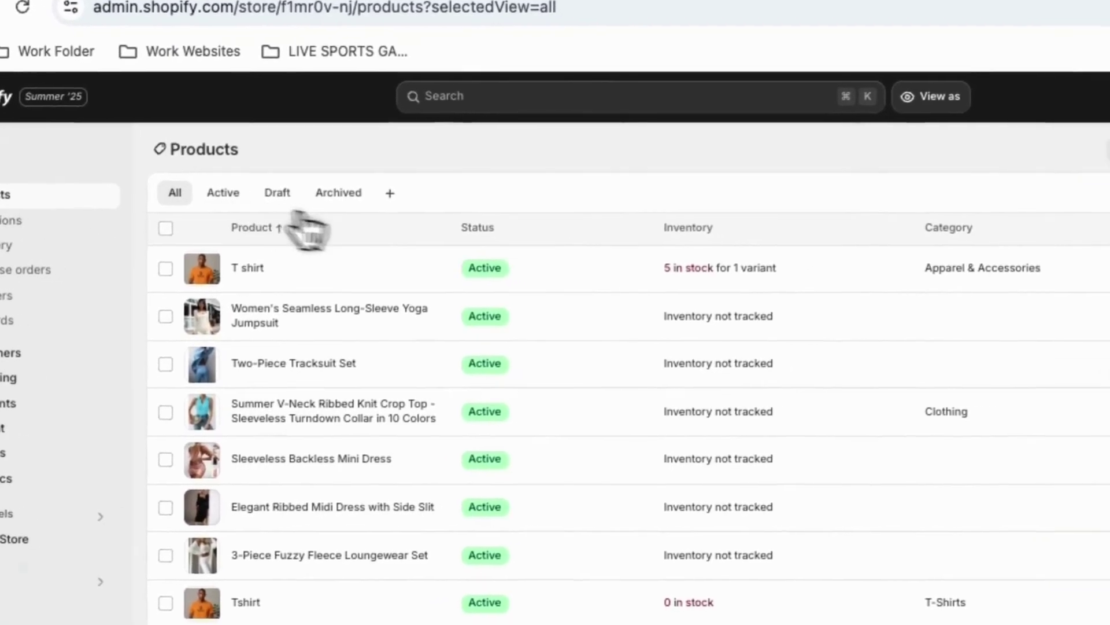
scroll(454, 264, down, 1)
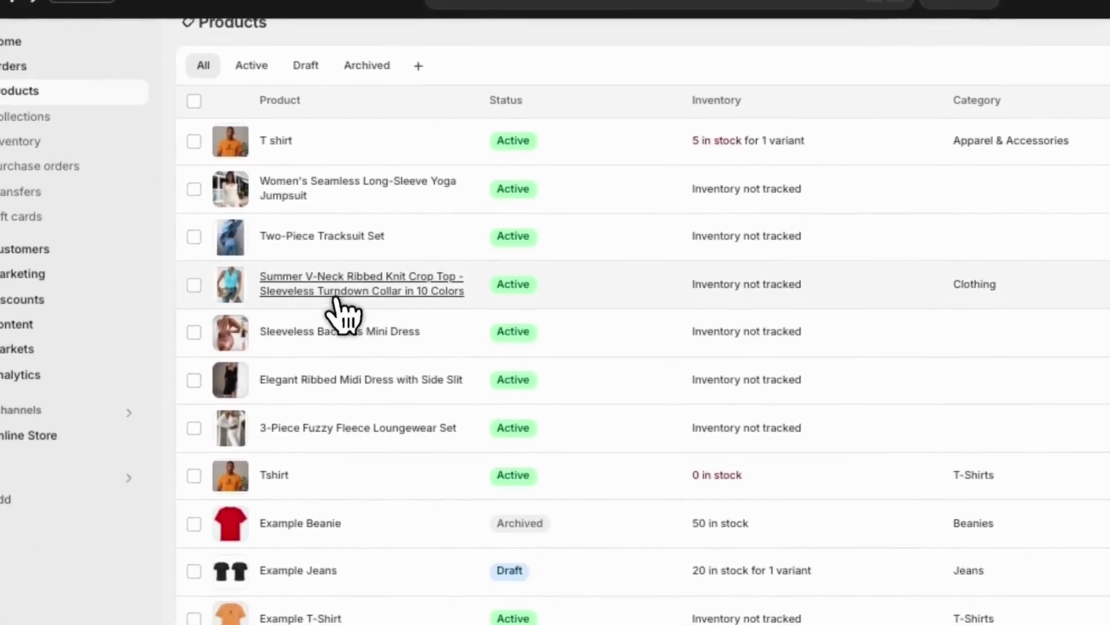
click(338, 292)
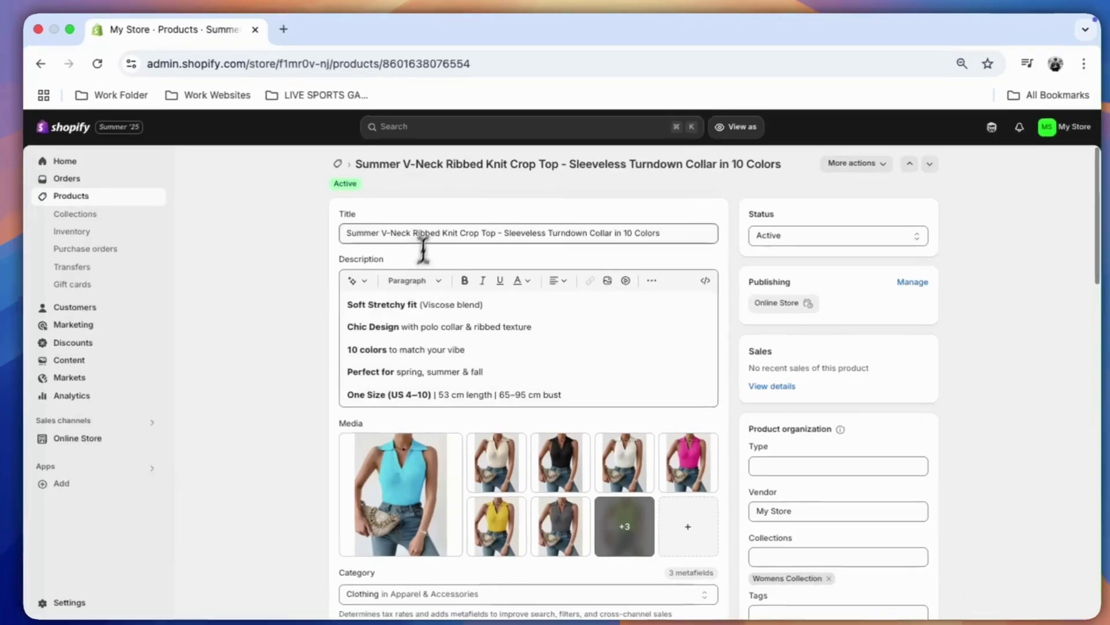
Look over the product's details and open its Default product theme template in the theme editor.
click(425, 234)
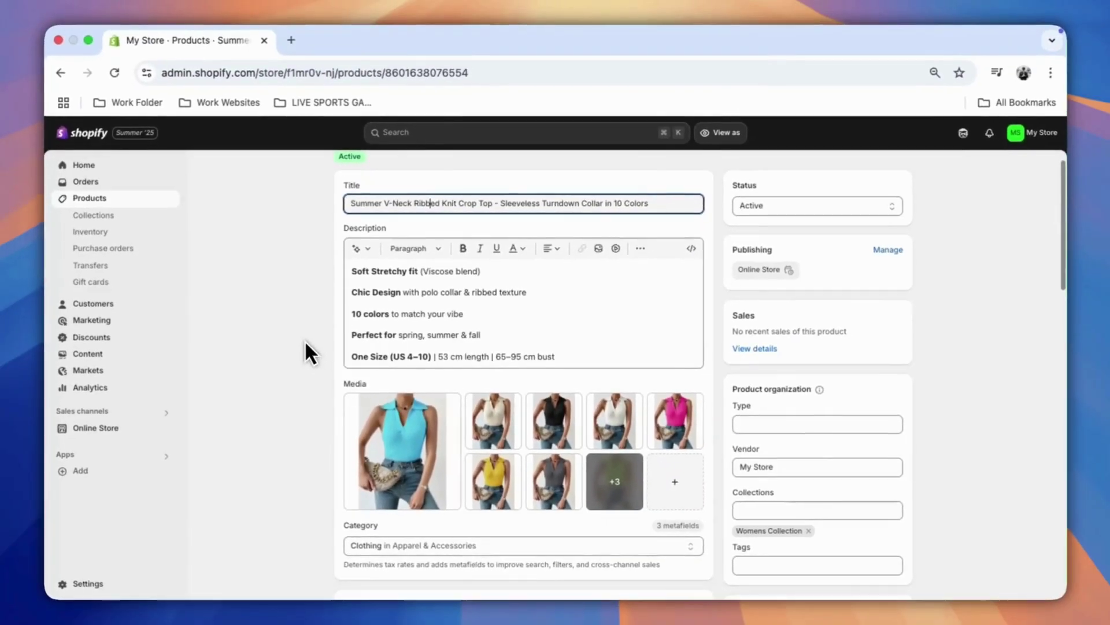
scroll(286, 338, down, 1)
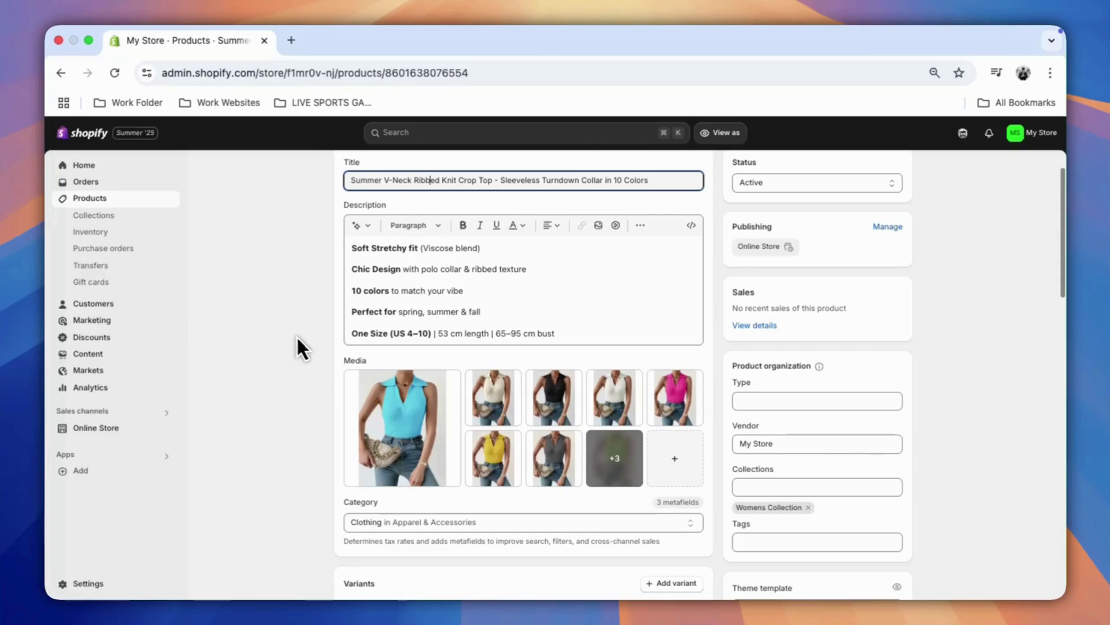
scroll(767, 354, down, 1)
scroll(767, 354, down, 4)
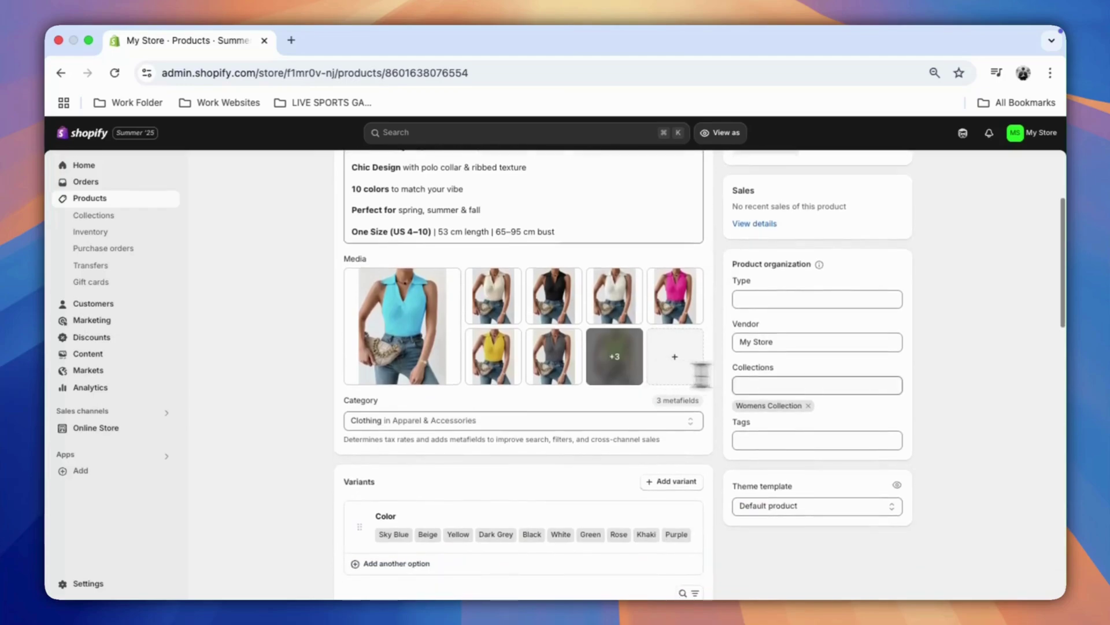
scroll(639, 367, up, 2)
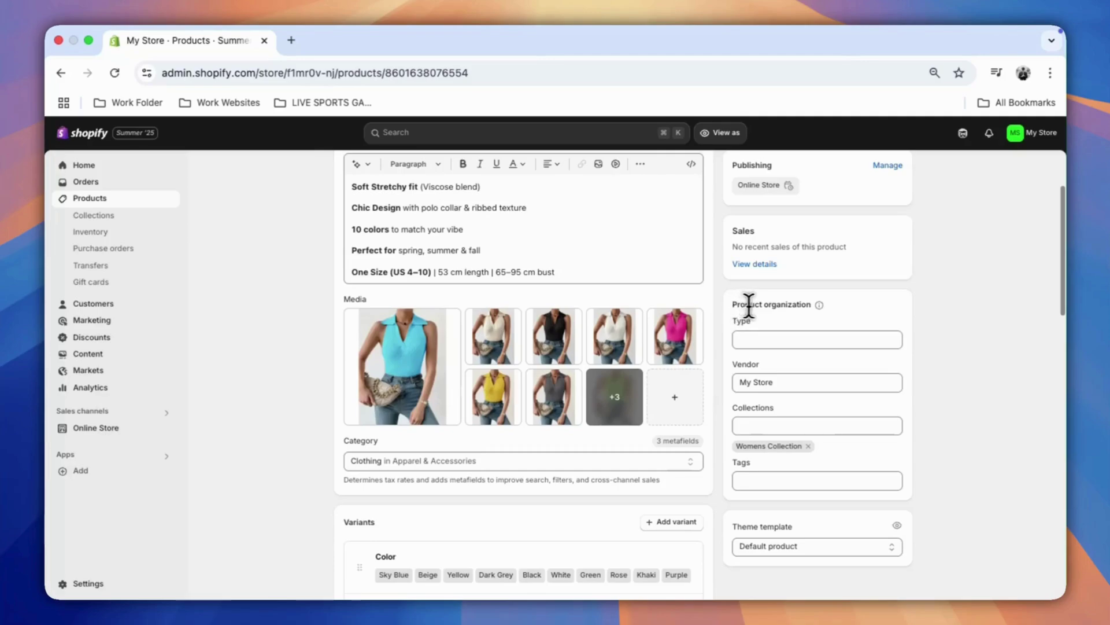
scroll(823, 442, down, 7)
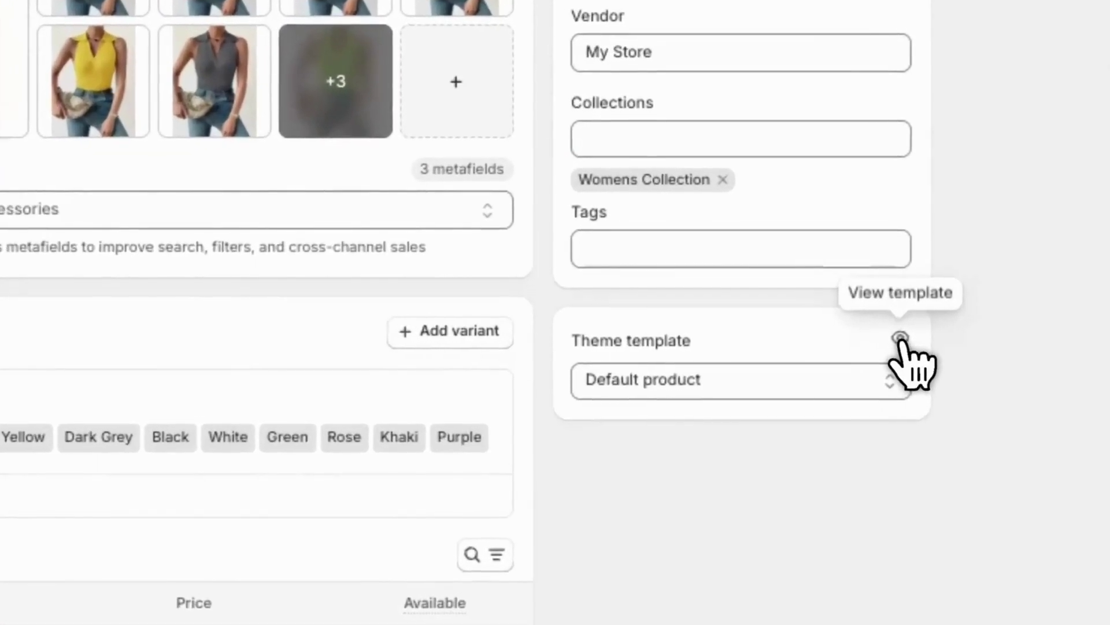
click(898, 339)
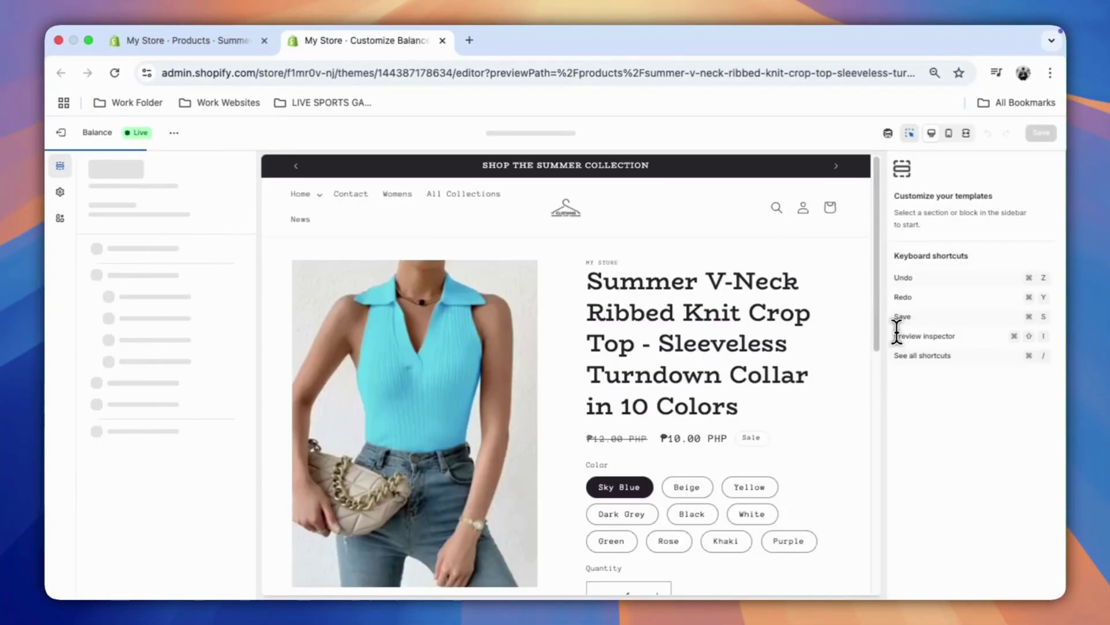
Examine the product page preview, from the title, color variants and buy buttons to the description and related products.
scroll(622, 304, down, 2)
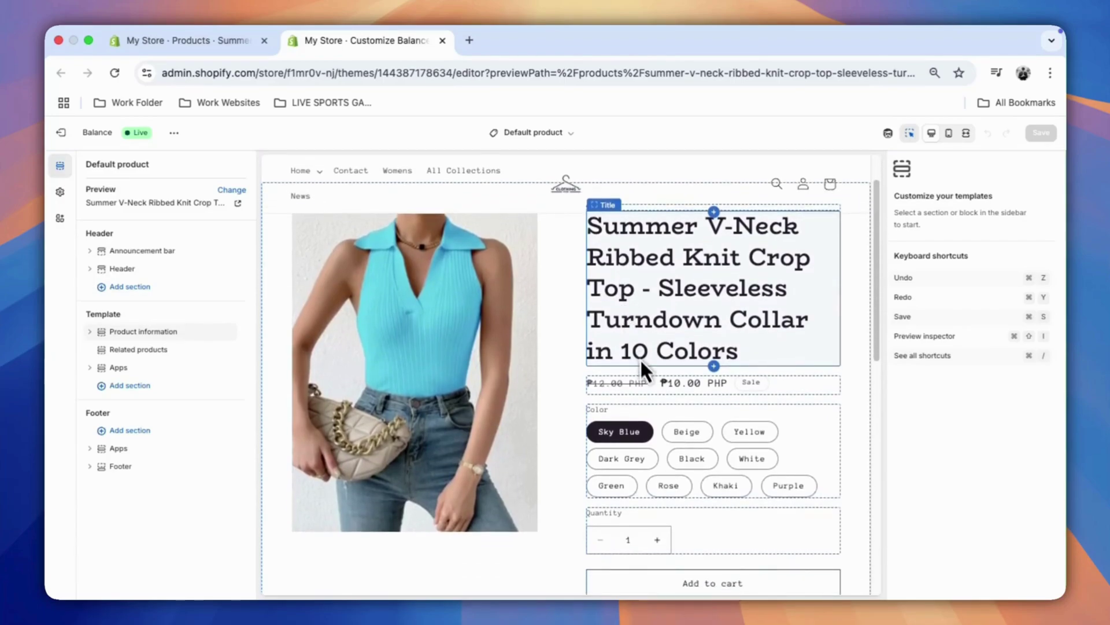
scroll(641, 362, down, 5)
scroll(524, 420, down, 4)
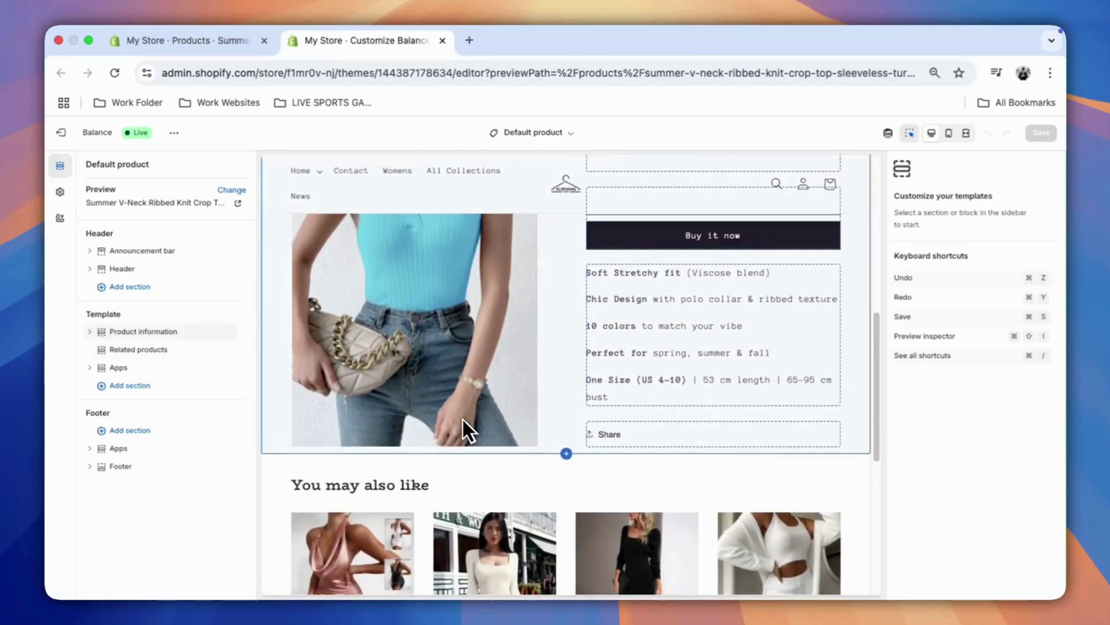
scroll(462, 419, up, 5)
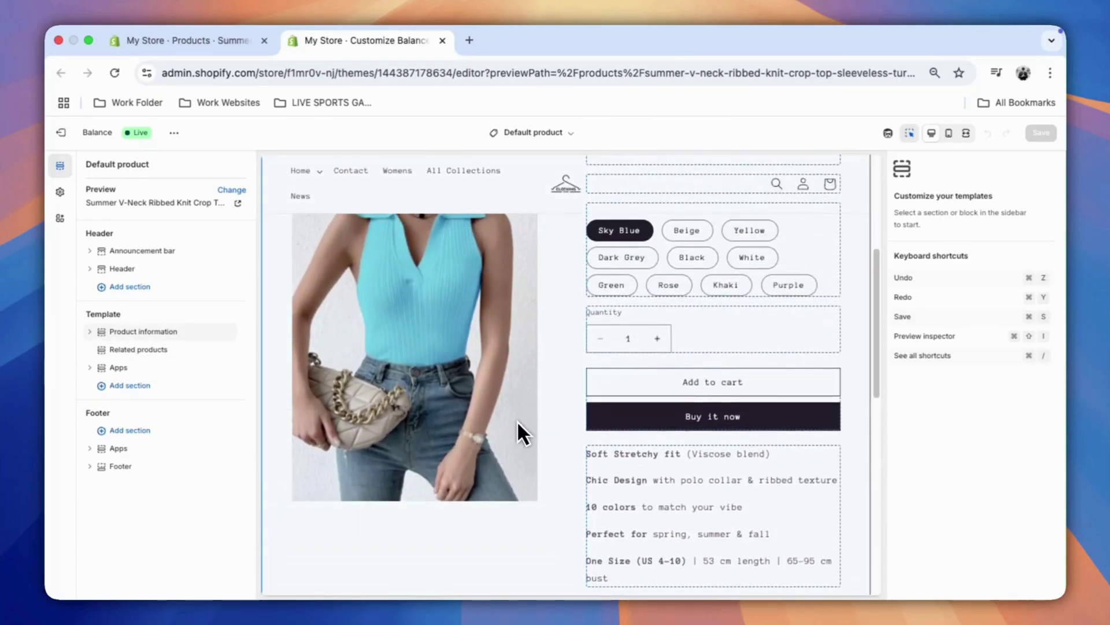
scroll(517, 422, up, 3)
scroll(515, 429, up, 1)
scroll(516, 429, down, 8)
scroll(516, 431, up, 5)
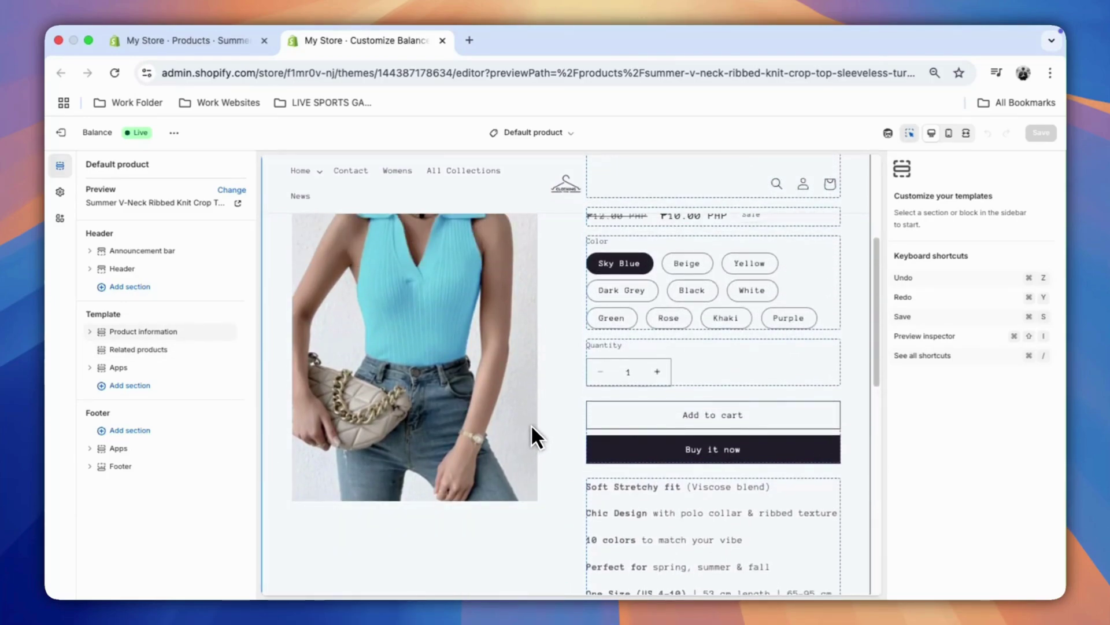
scroll(532, 426, up, 5)
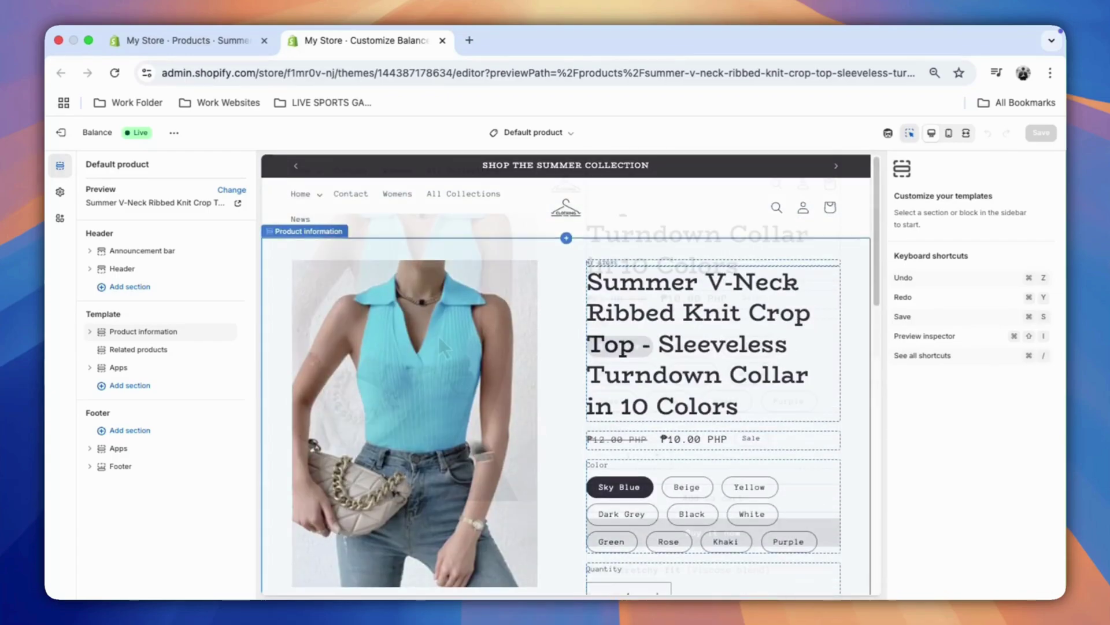
scroll(529, 432, down, 3)
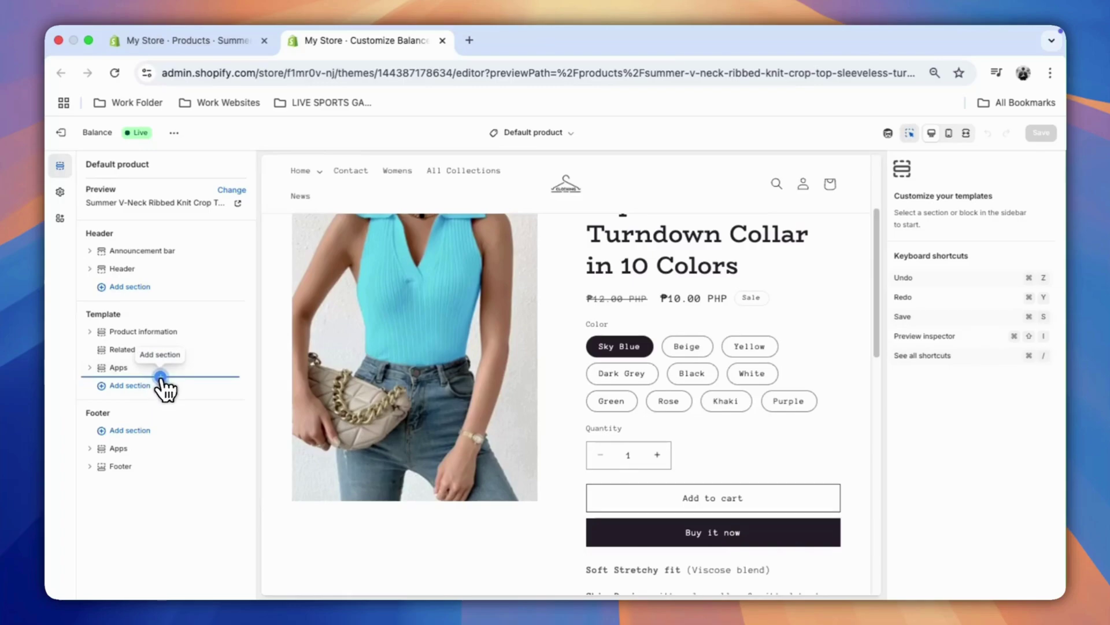
Browse the section types that can be added to the end of the product template, without adding one.
click(160, 377)
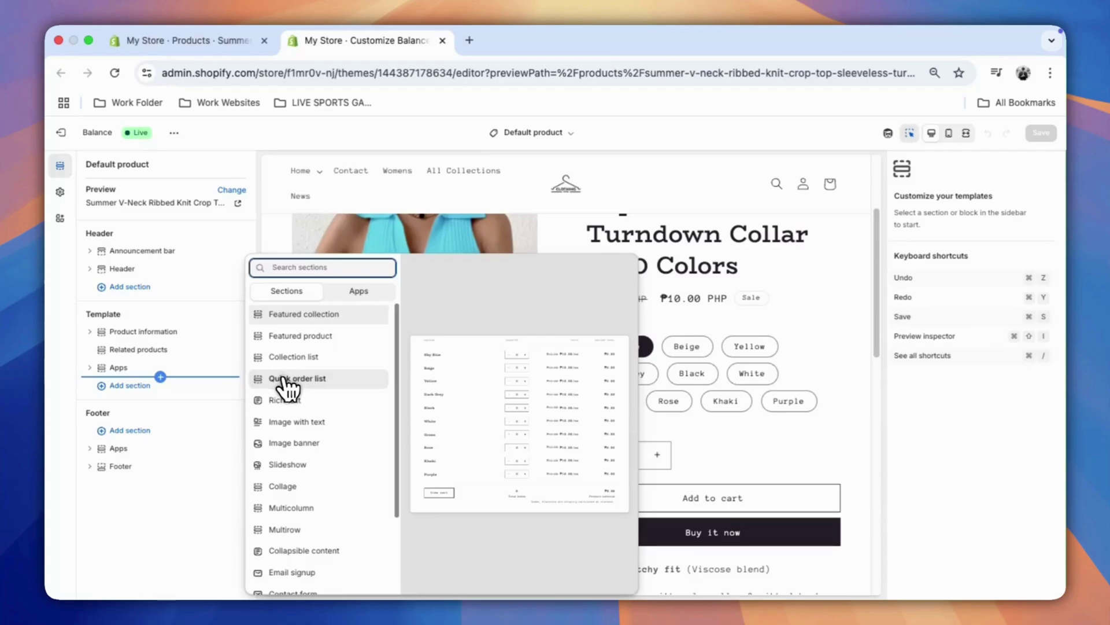
scroll(289, 405, down, 3)
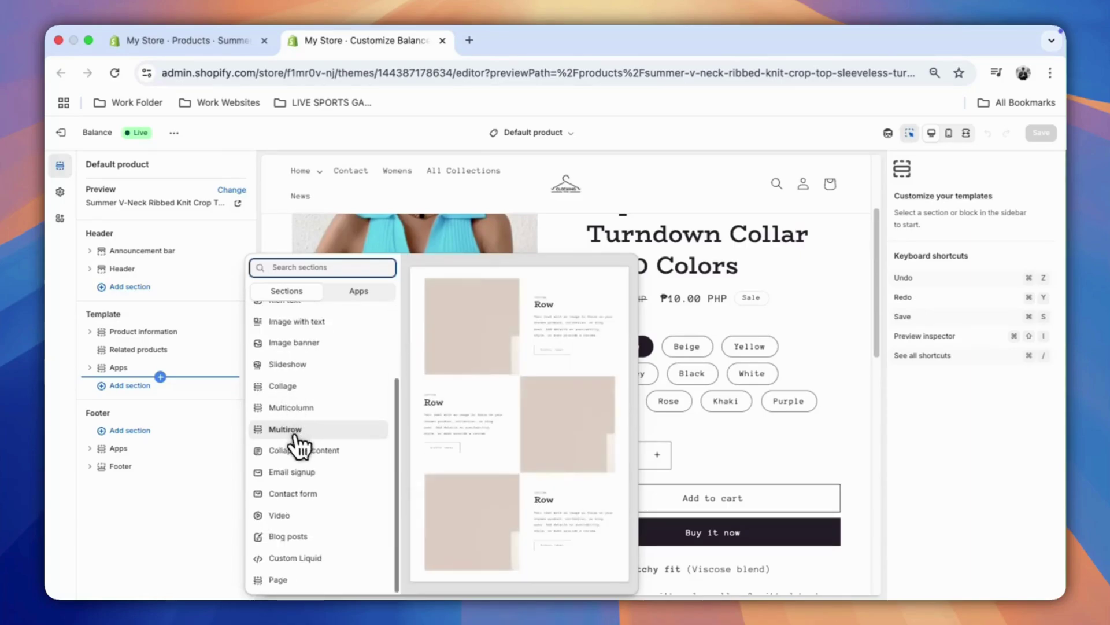
click(162, 384)
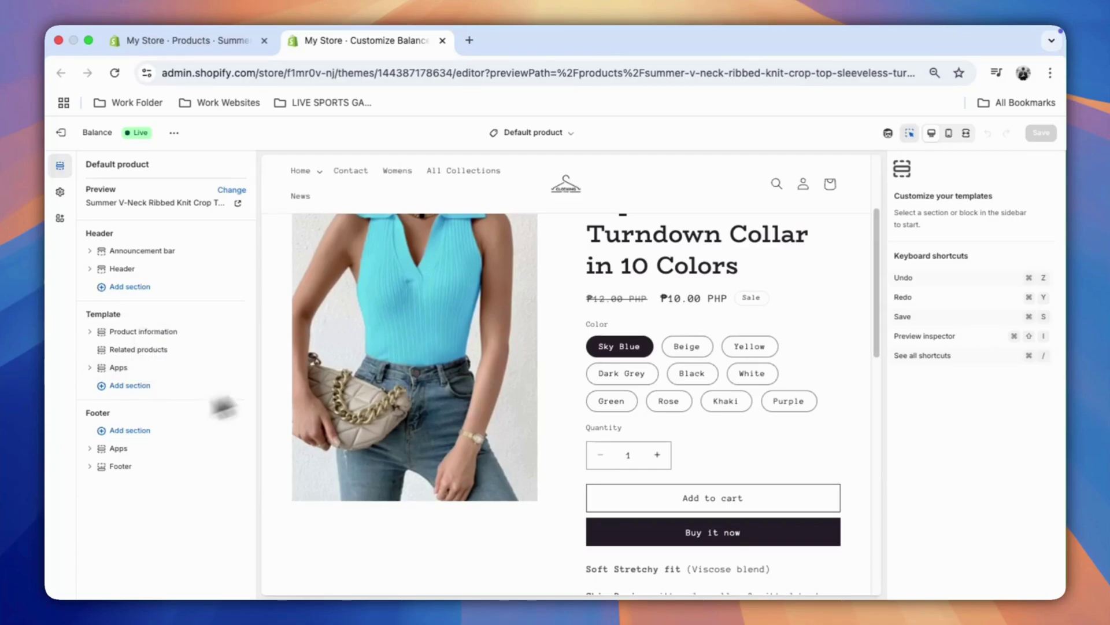
scroll(438, 355, down, 10)
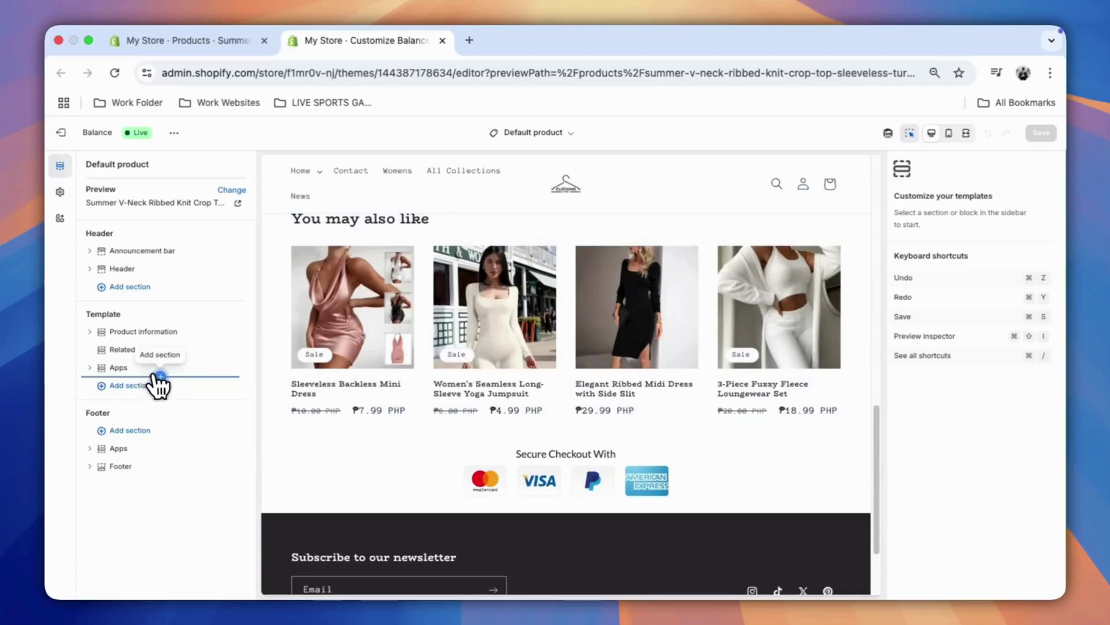
click(159, 376)
scroll(324, 391, down, 3)
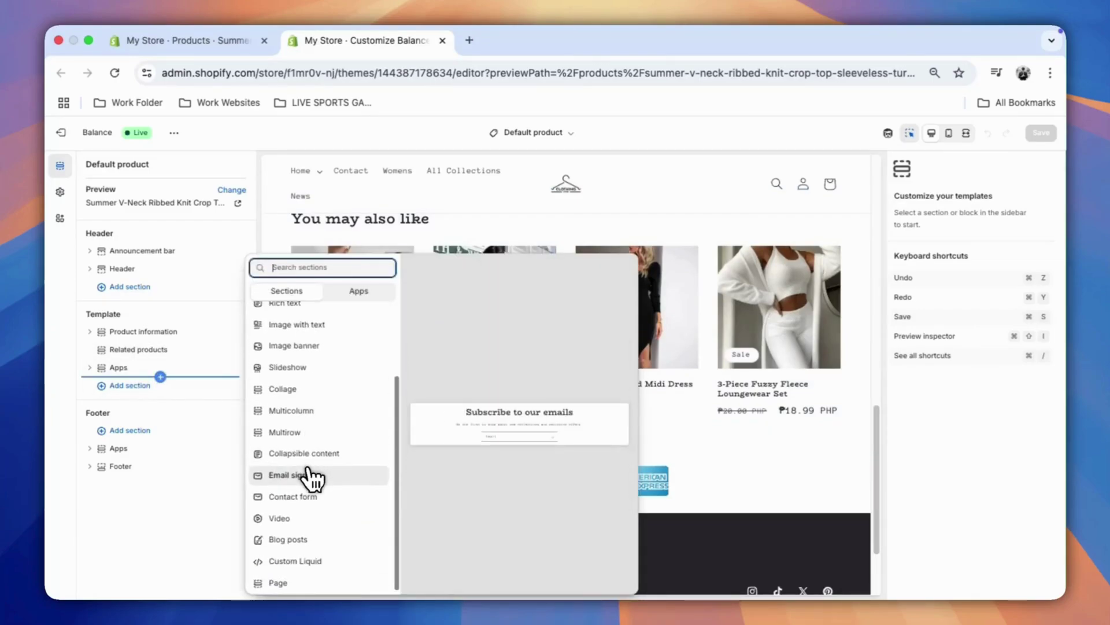
scroll(312, 479, up, 3)
click(216, 397)
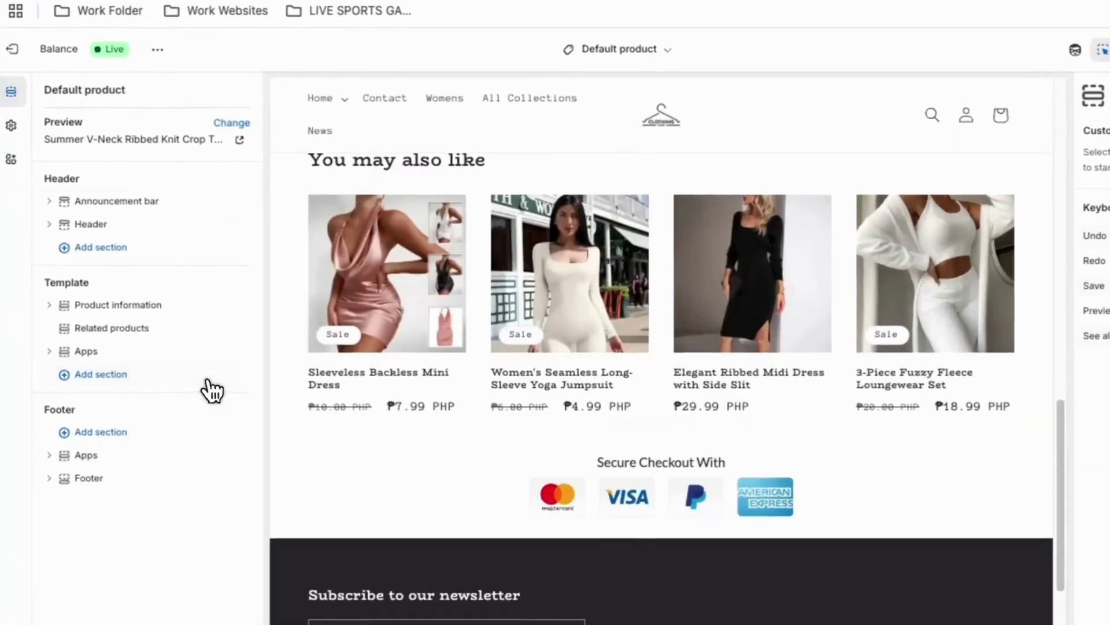
Add an Icon with text block below the Share block in the Product information section.
click(163, 334)
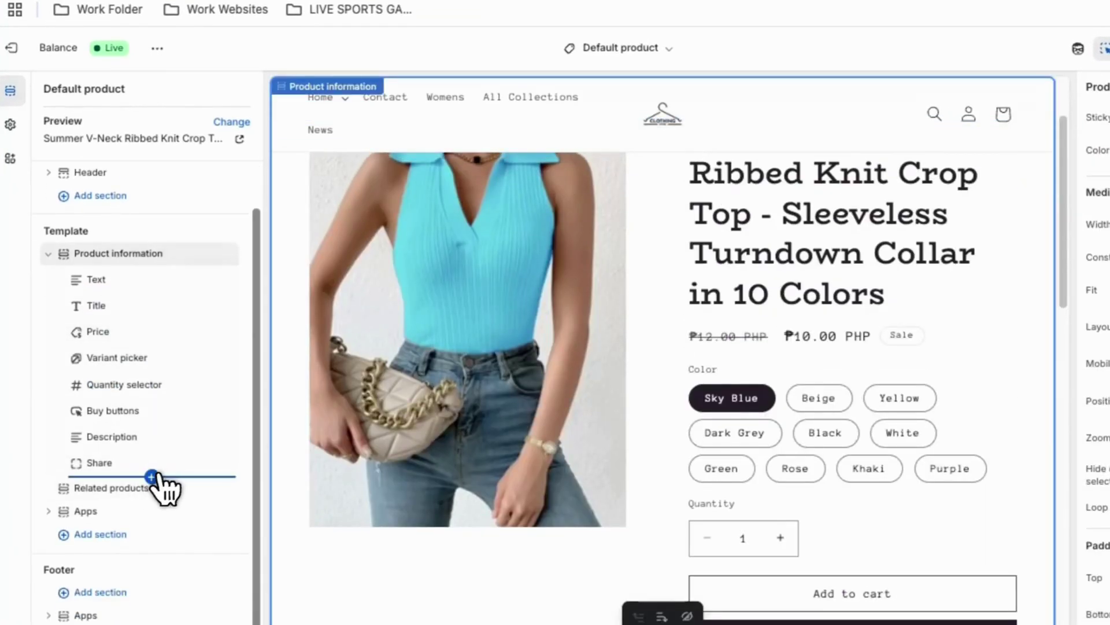
click(152, 476)
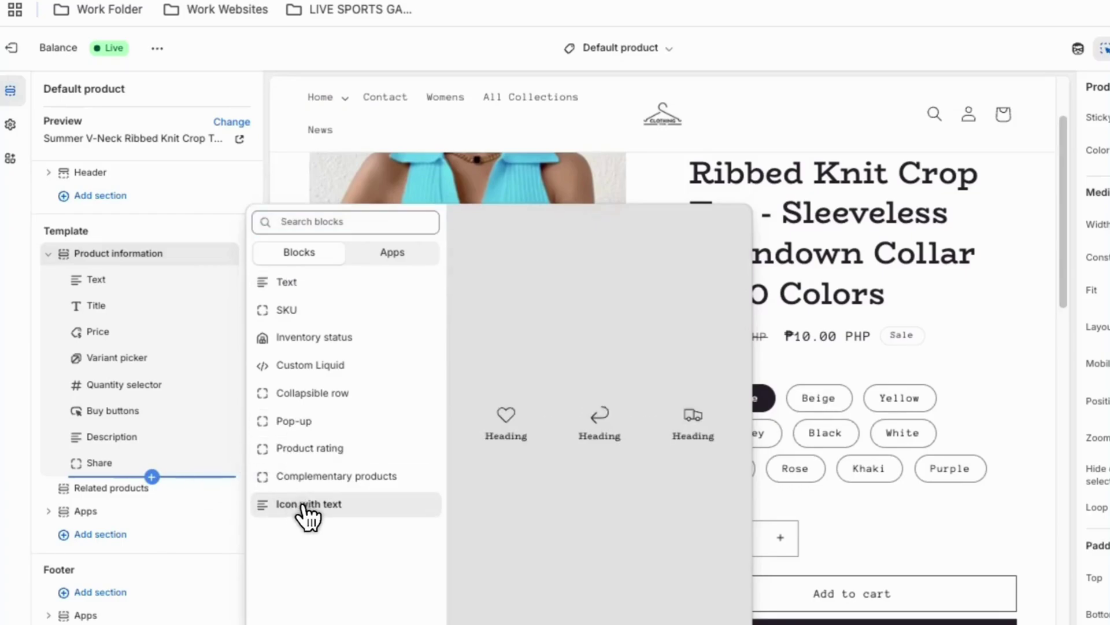
click(307, 505)
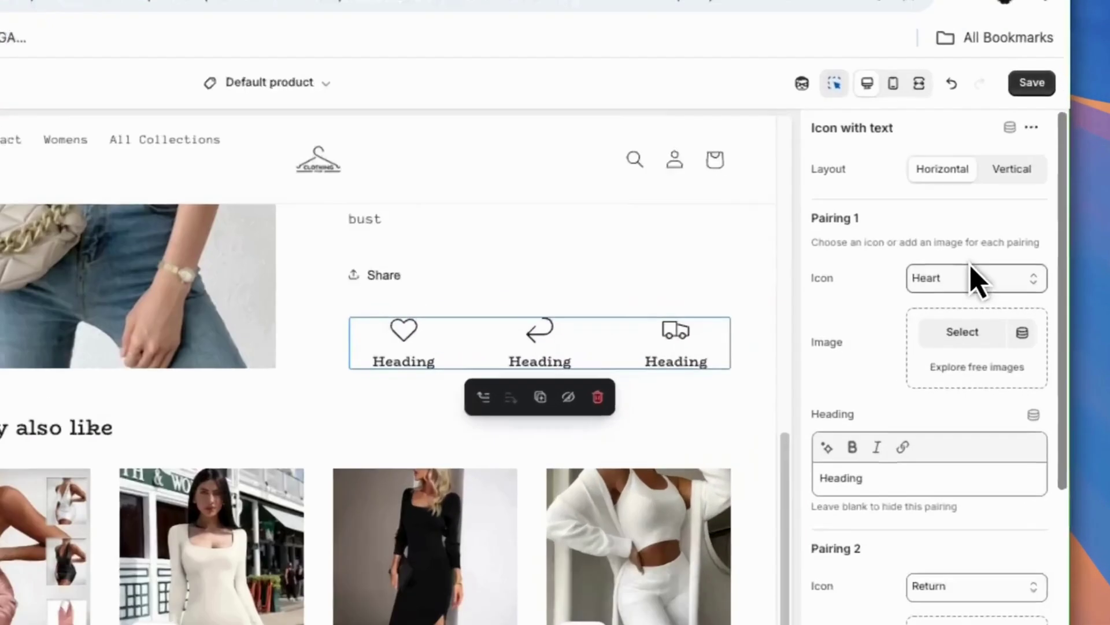
Set Pairing 1 of the Icon with text block to the Stopwatch icon with the heading "30 Day Money Back Guarantee".
click(983, 263)
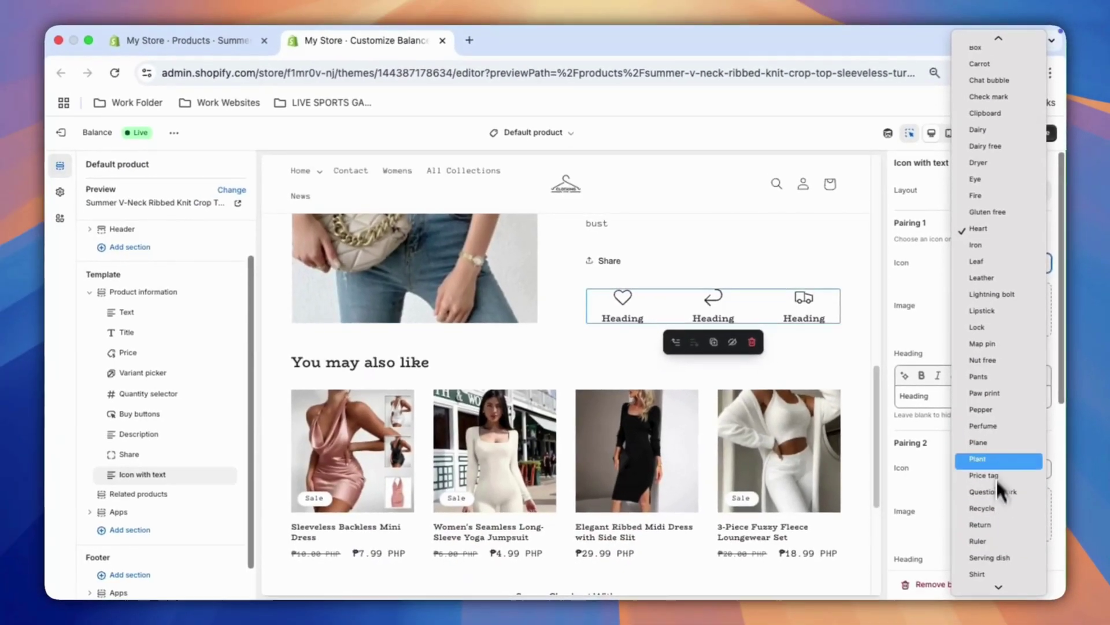
scroll(997, 492, down, 5)
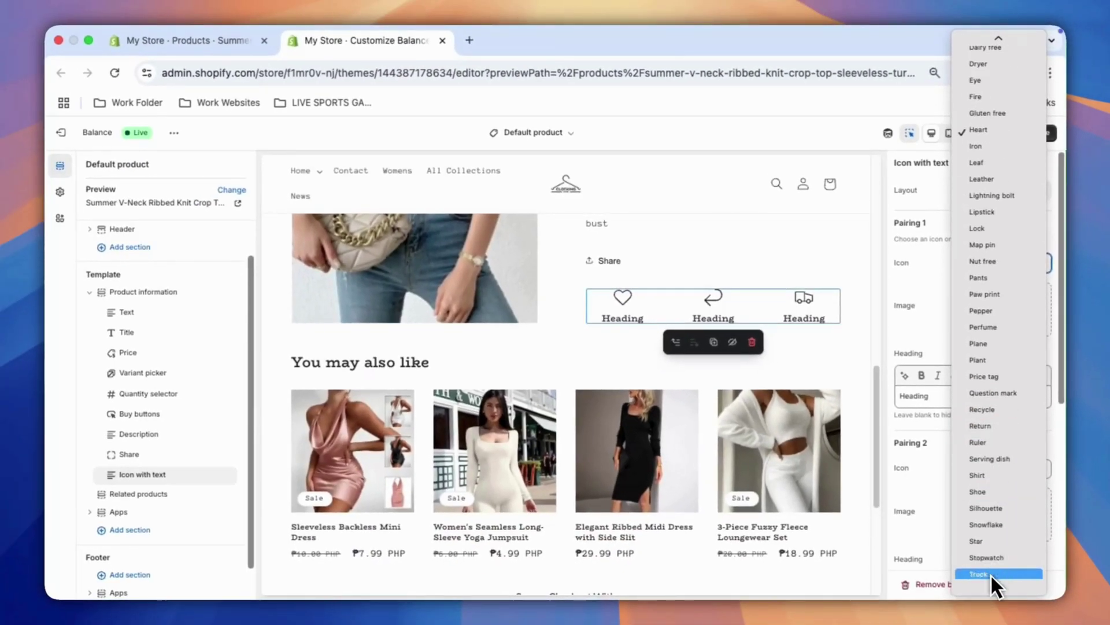
click(993, 547)
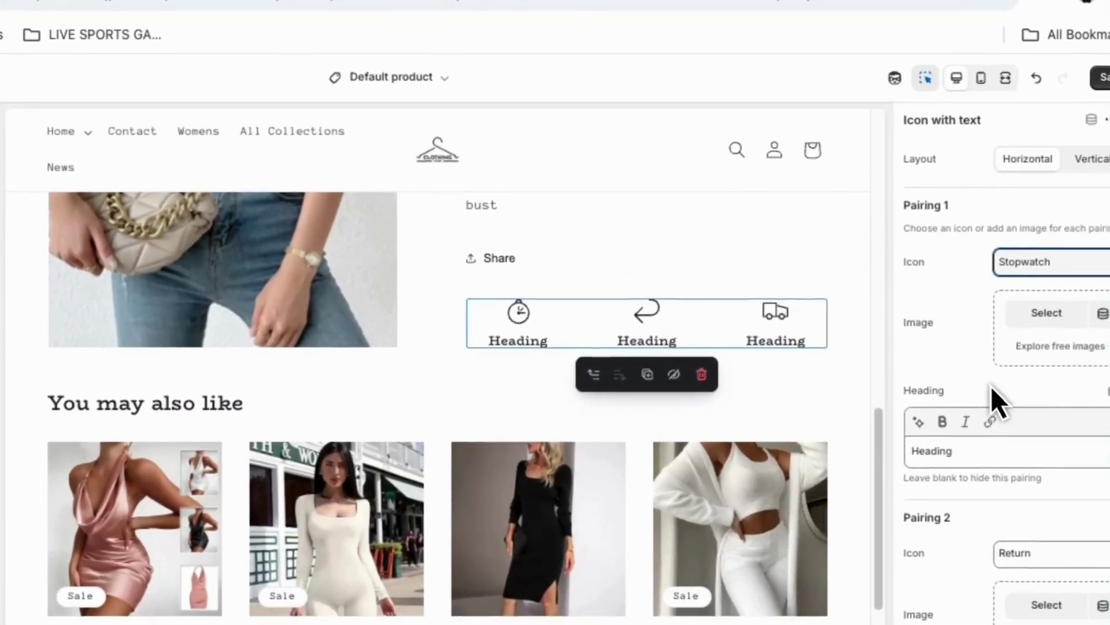
double_click(940, 456)
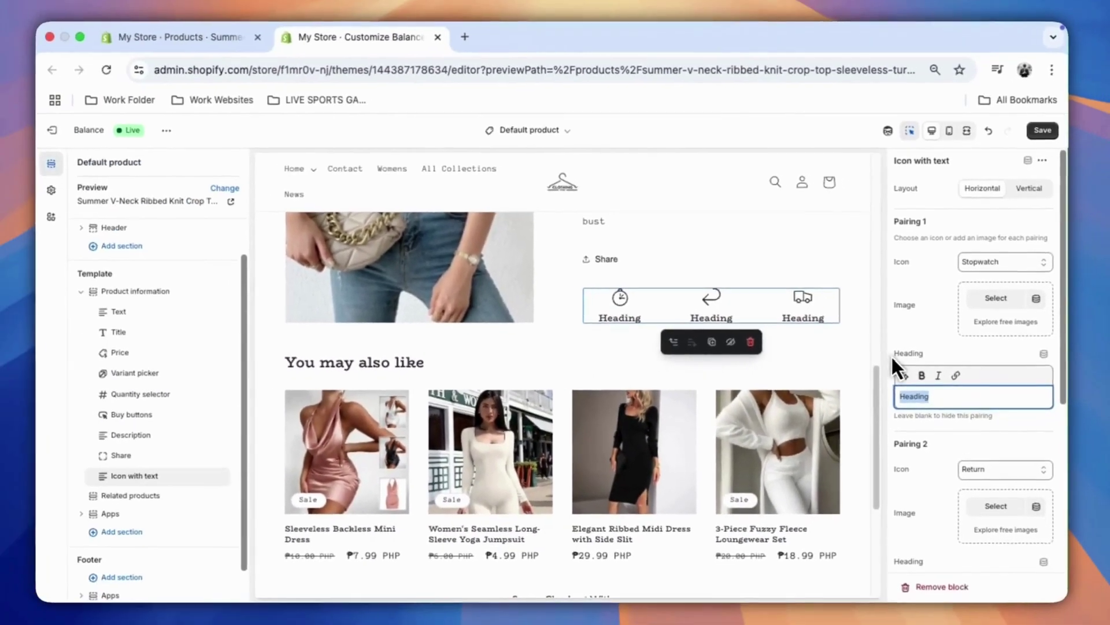
text(30)
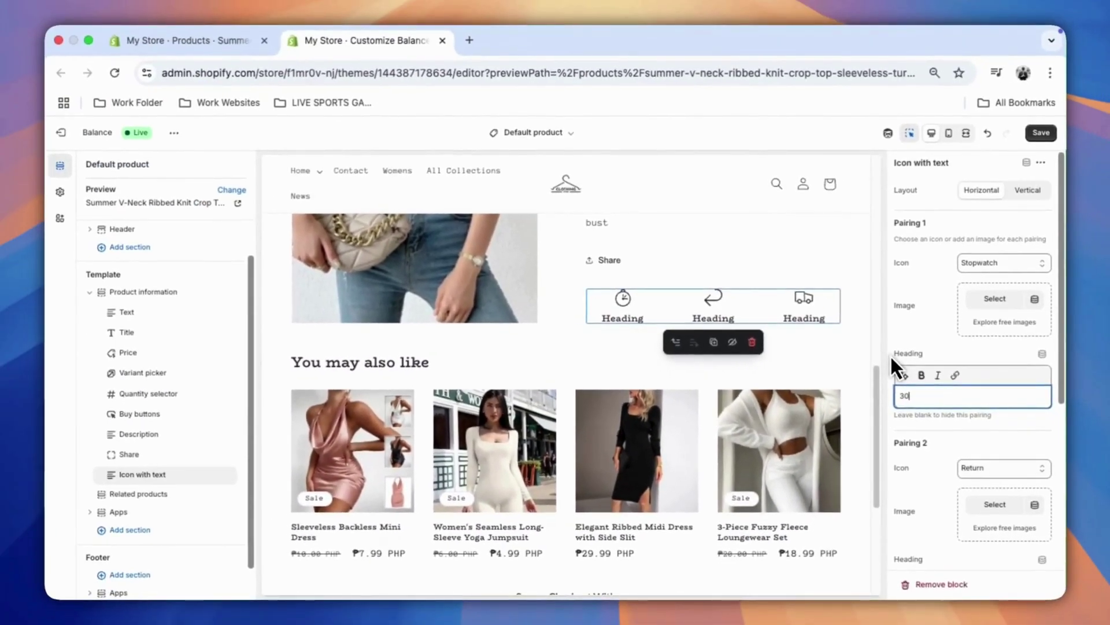
text( Day Money Back Guarantee)
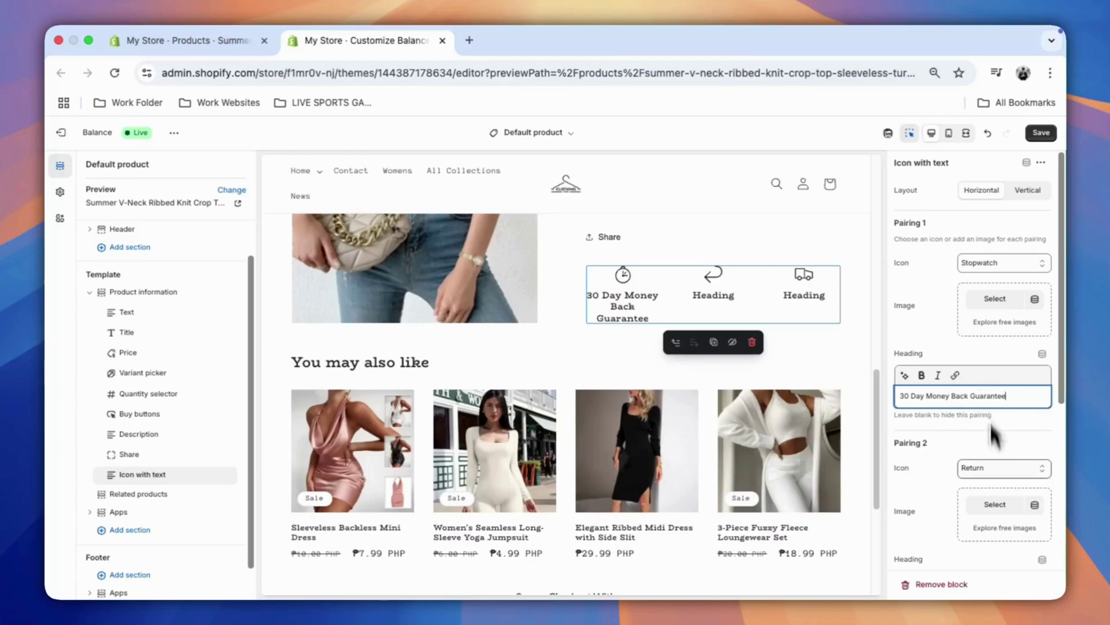
Set Pairing 2 of the Icon with text block to the Truck icon with the heading "Free Shipping Available".
scroll(989, 451, down, 3)
click(1014, 388)
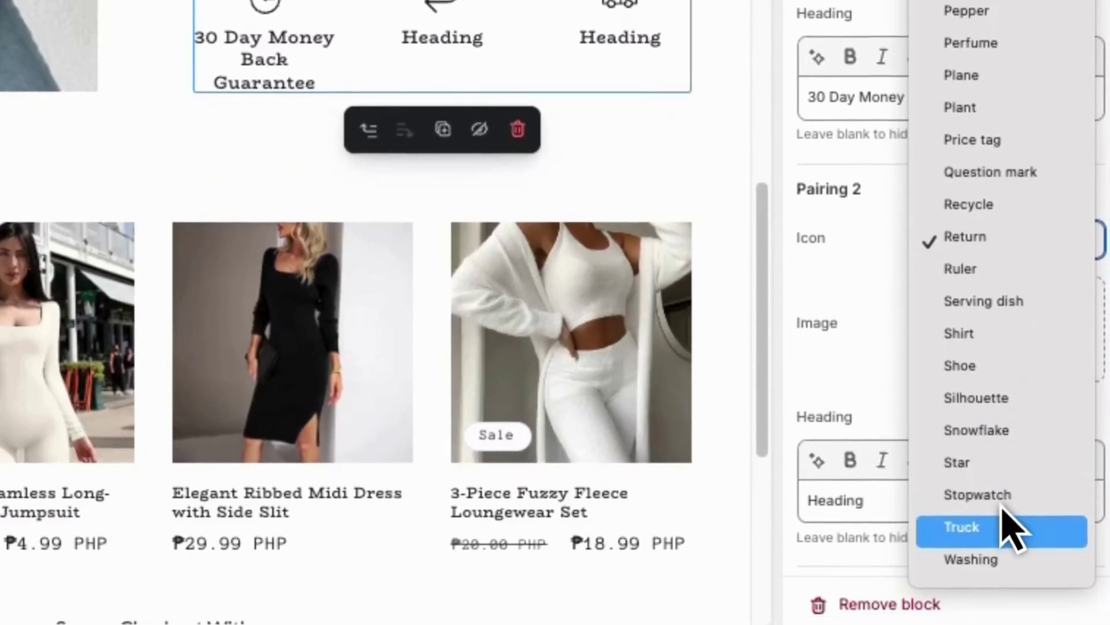
click(1012, 525)
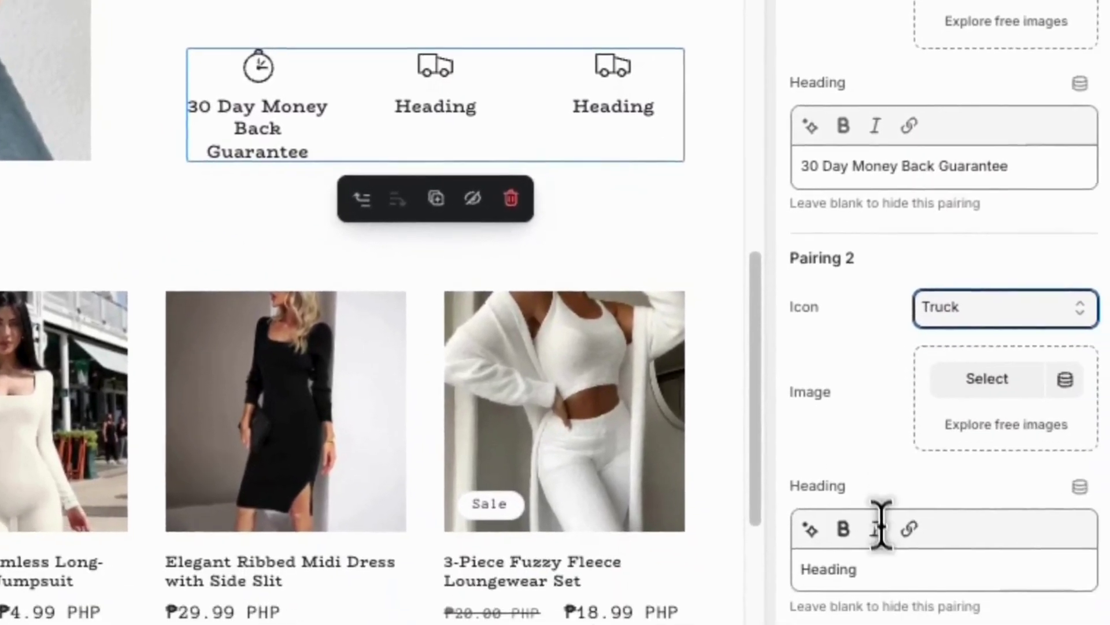
double_click(872, 568)
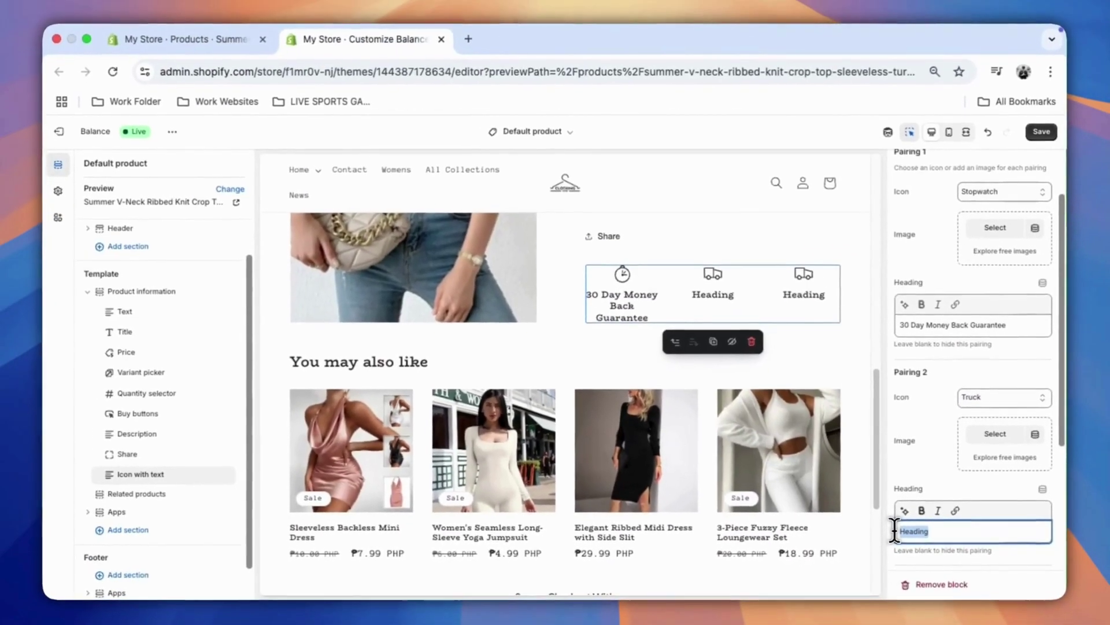
text(Free Shipp)
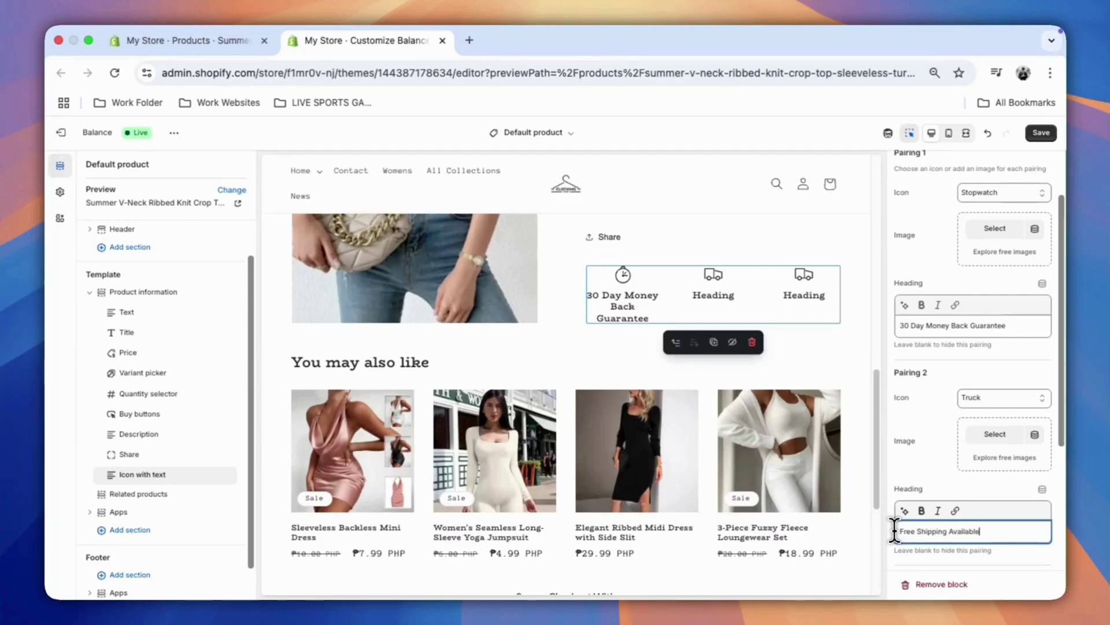
text(ing Available)
scroll(989, 509, down, 3)
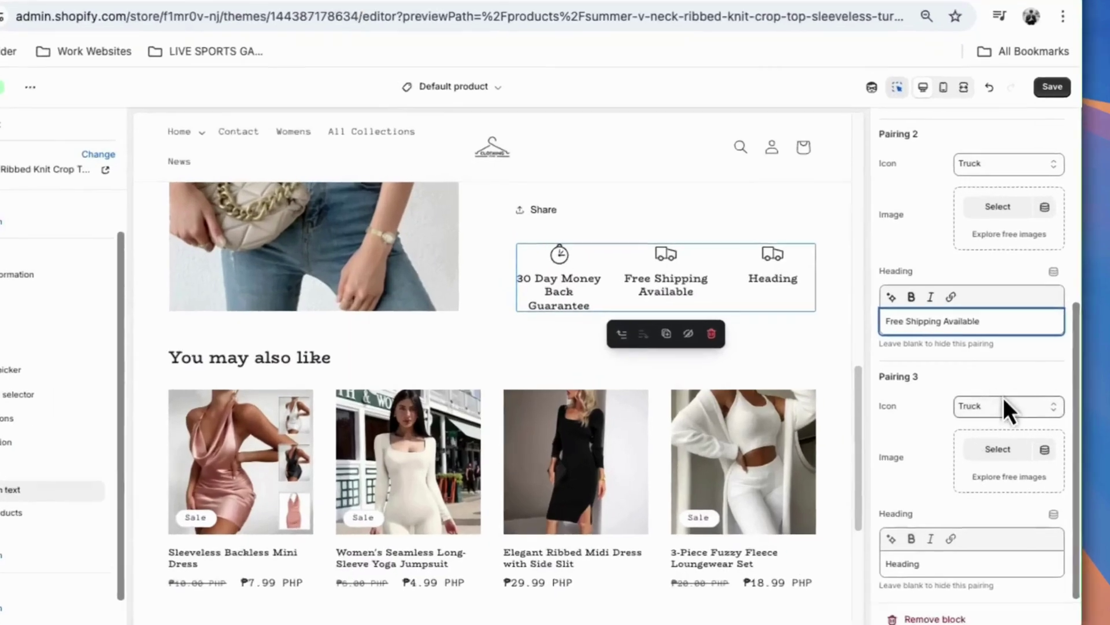
Set Pairing 3 of the Icon with text block to the Return icon with the heading "7 Day Easy Returns".
click(984, 404)
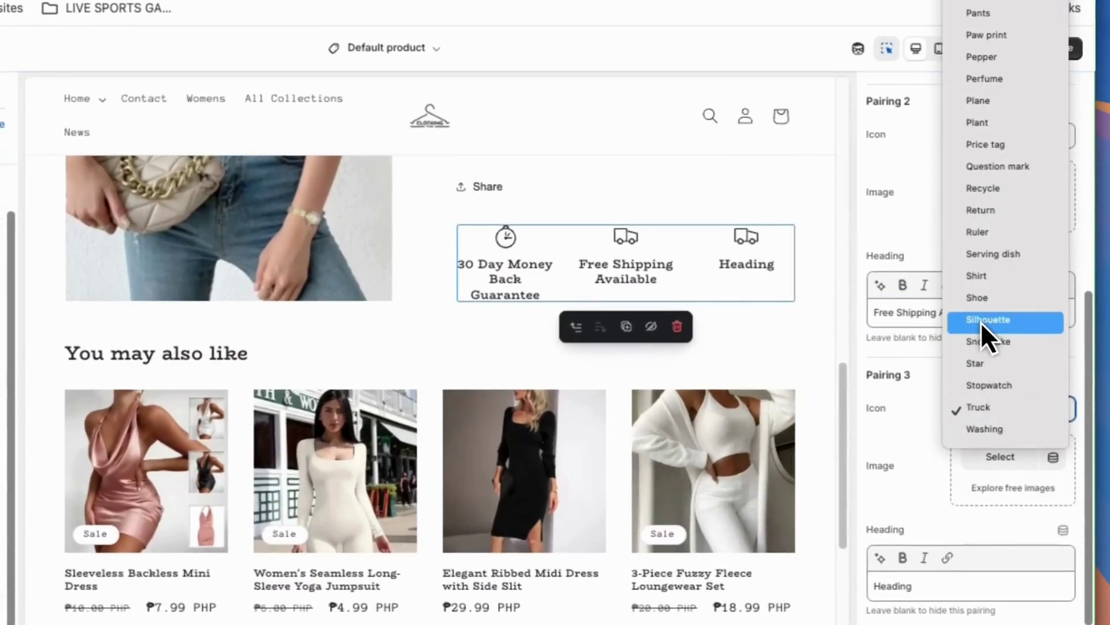
click(990, 212)
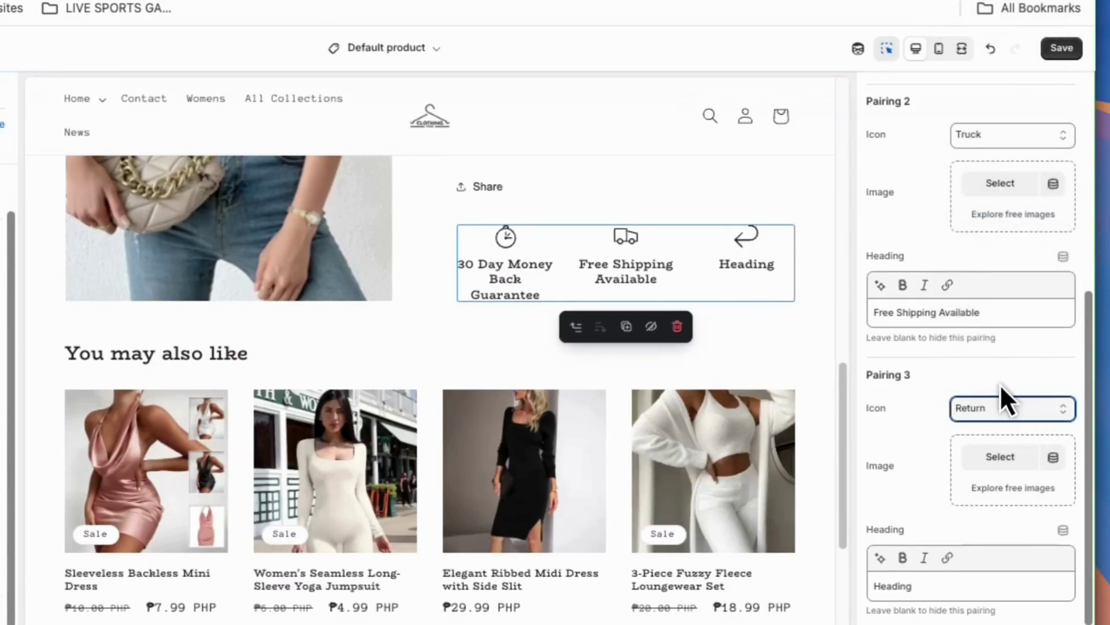
drag(921, 587, 854, 593)
text(7)
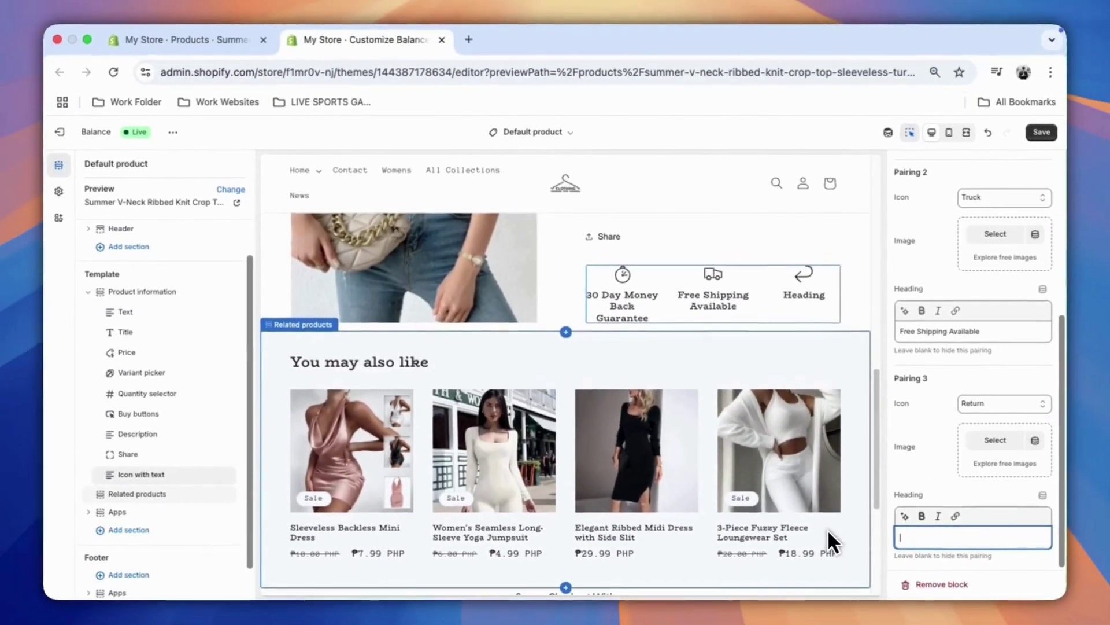
text( Day Easy)
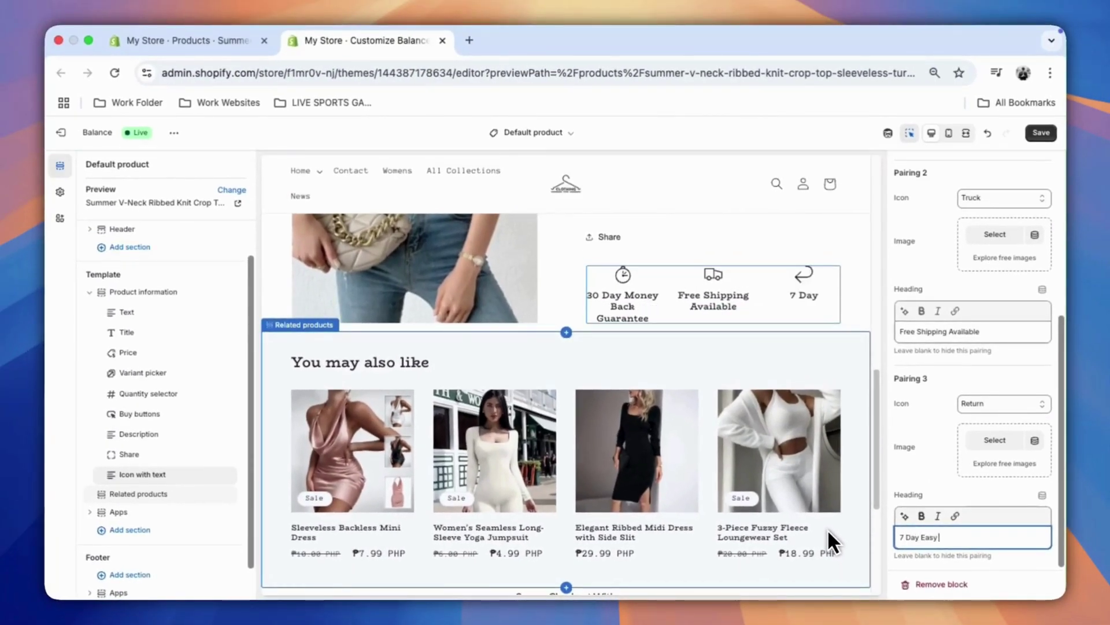
text( Returns)
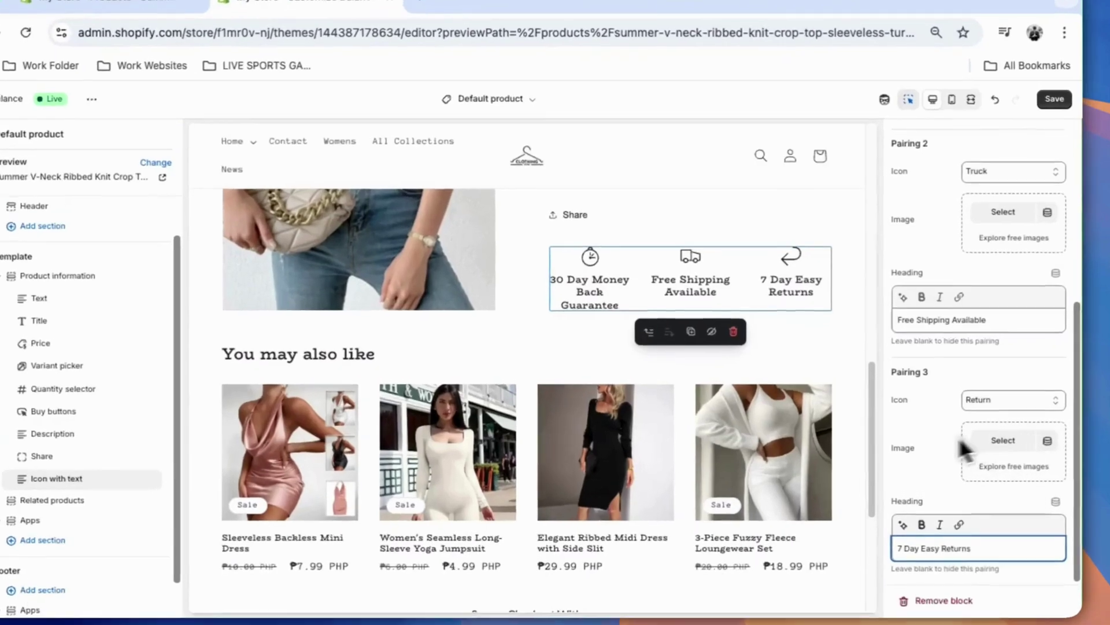
click(938, 441)
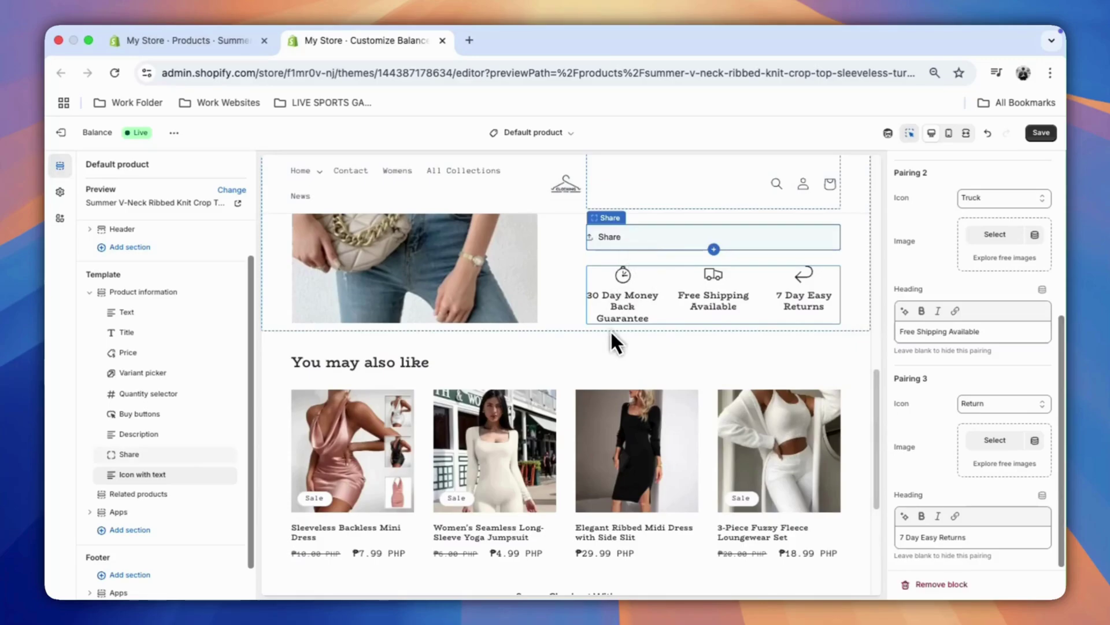
Add a Collapsible content section at the end of the product template, below the Apps section.
click(642, 316)
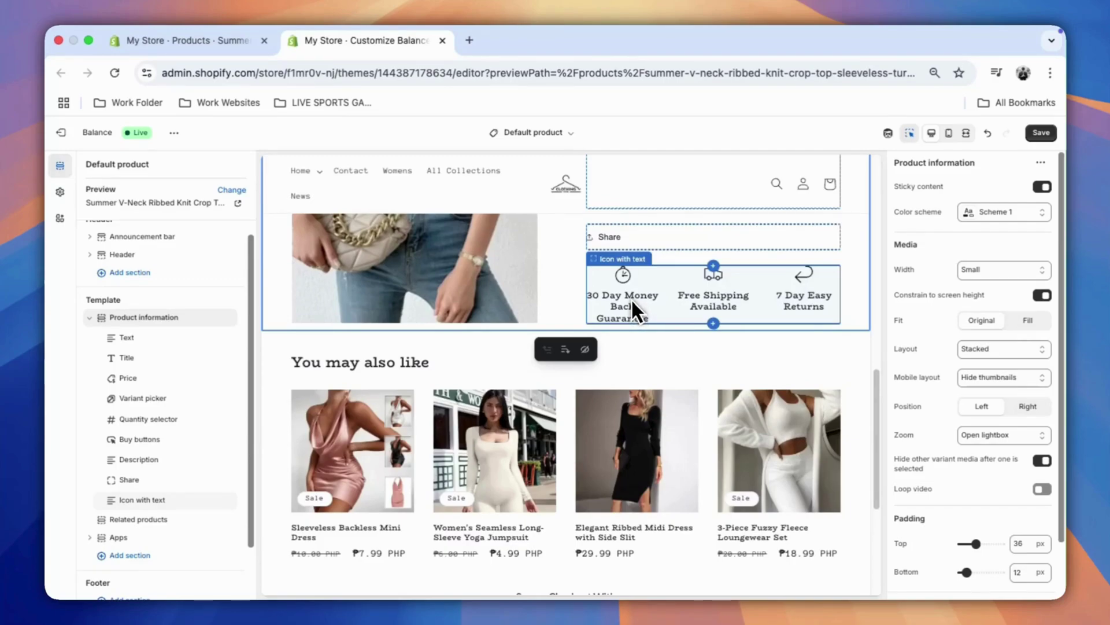
scroll(632, 300, up, 1)
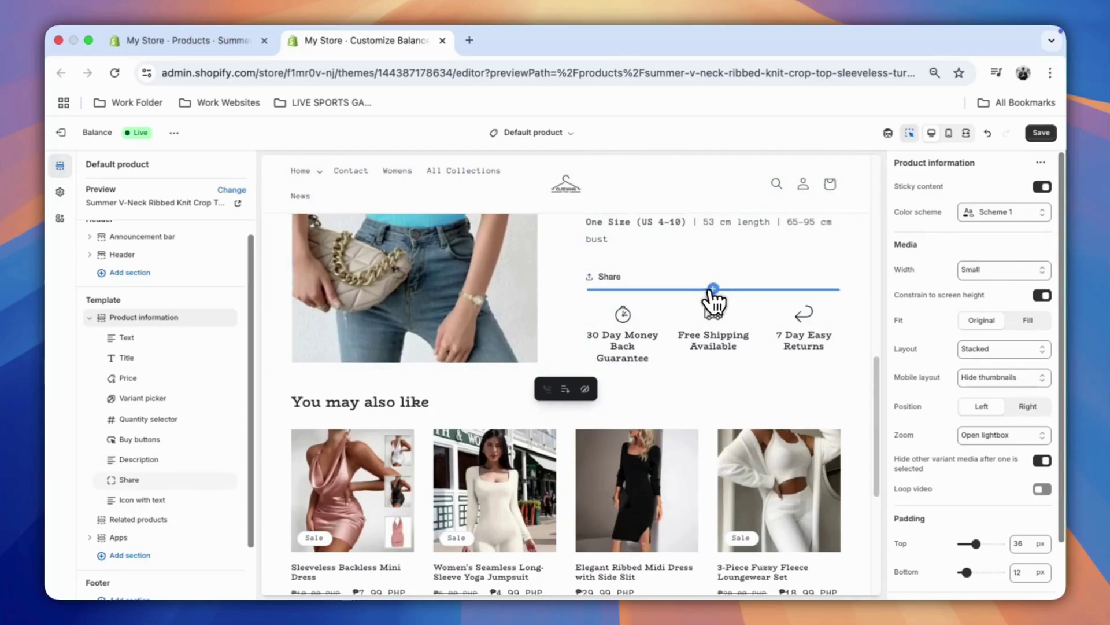
scroll(179, 428, down, 2)
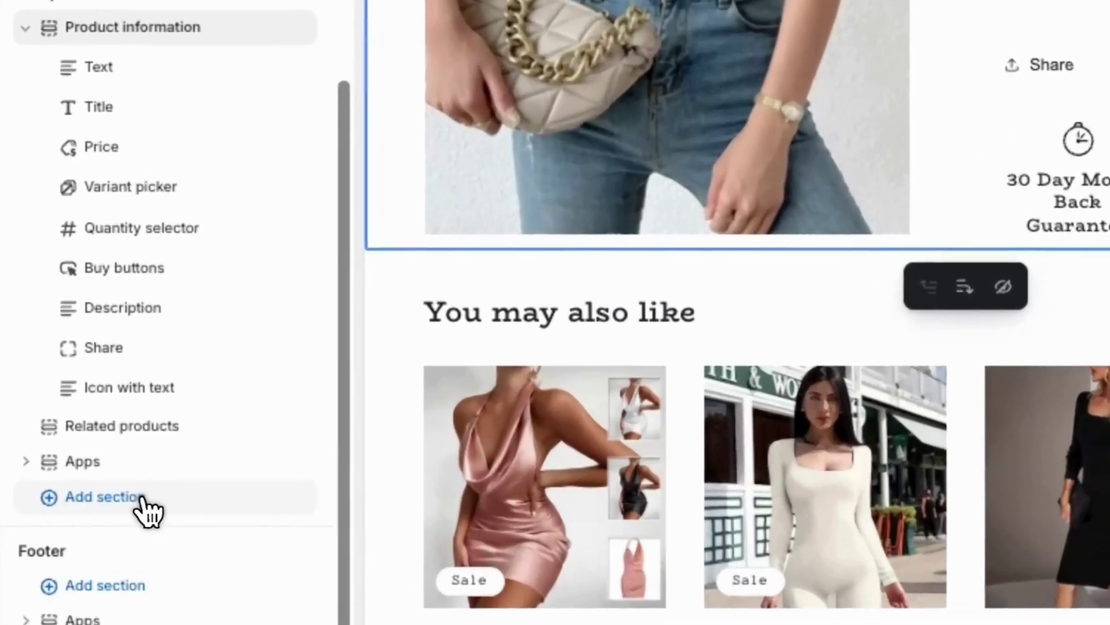
click(155, 495)
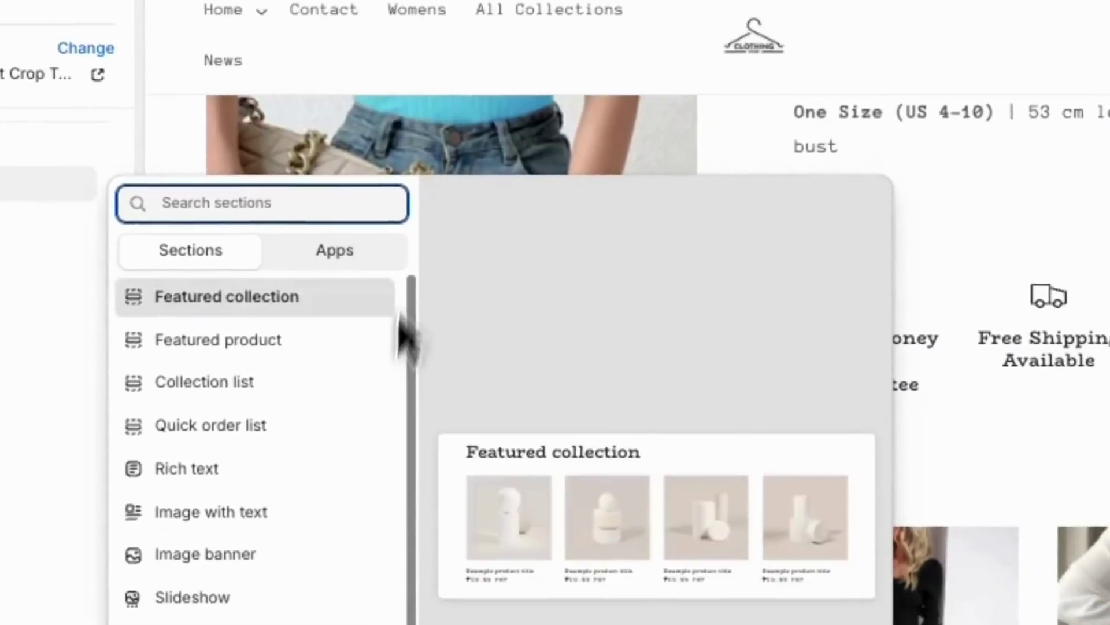
scroll(319, 402, down, 3)
click(315, 457)
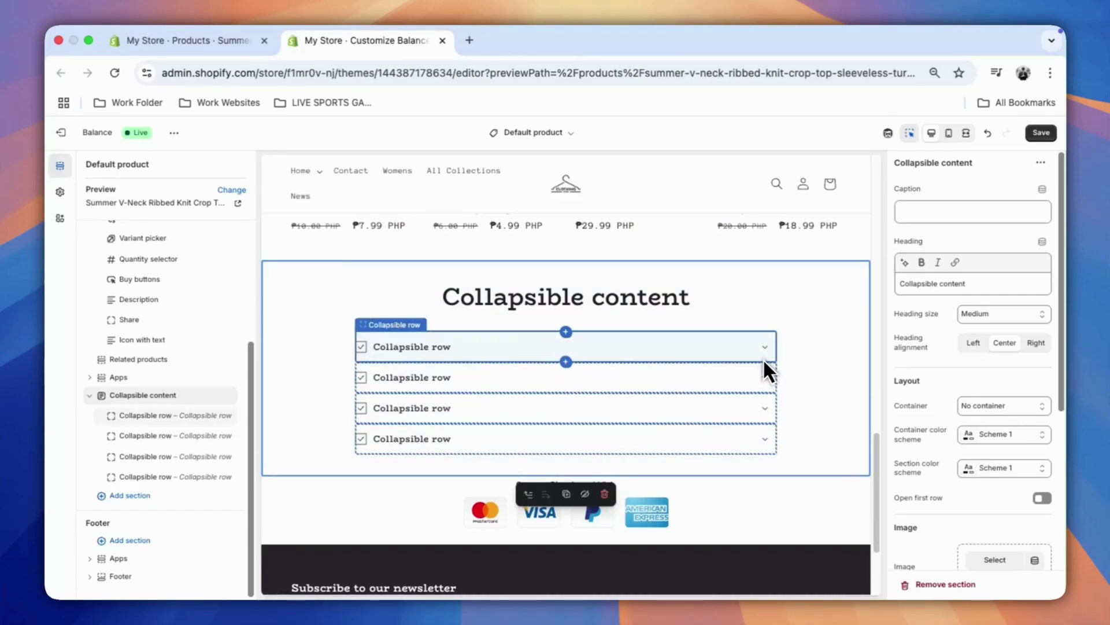
Change the heading of the Collapsible content section to "FAQ".
click(686, 295)
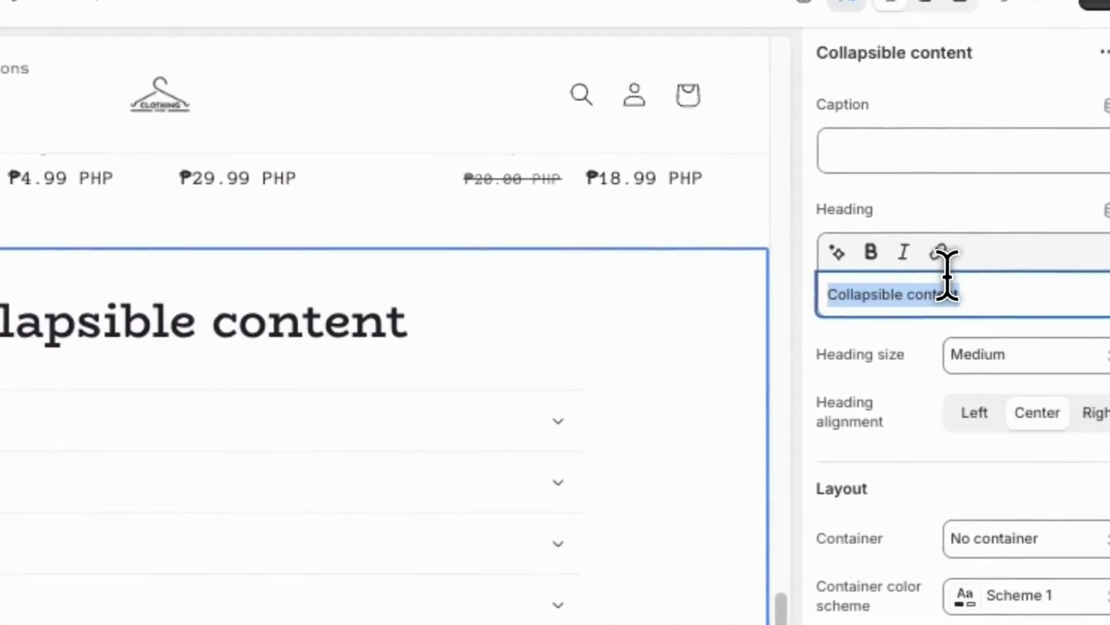
text(FAQ)
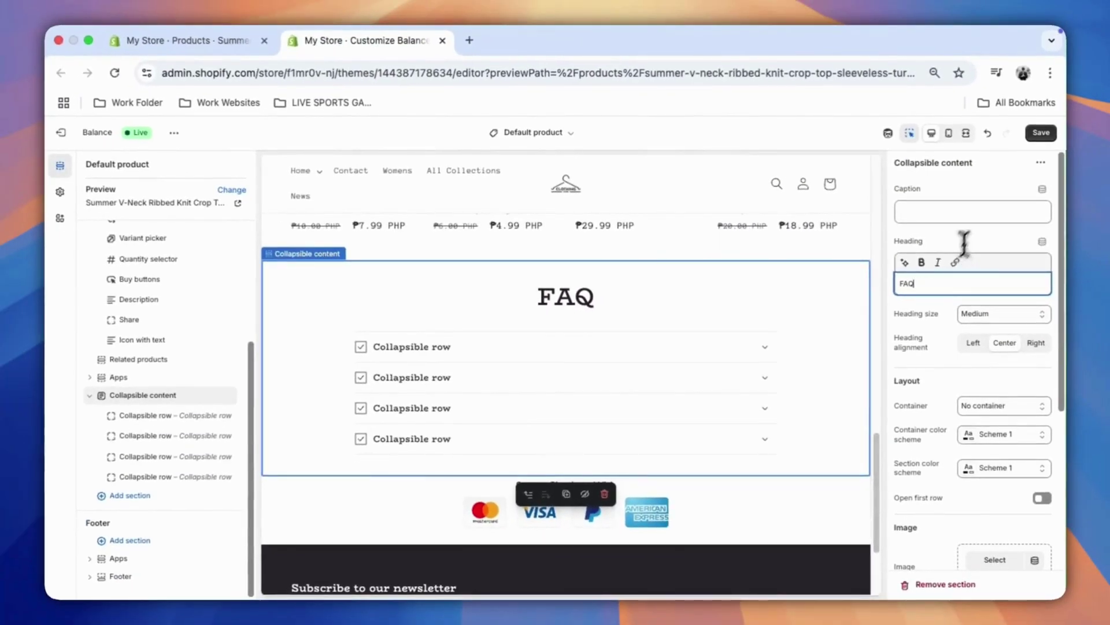
scroll(954, 422, down, 3)
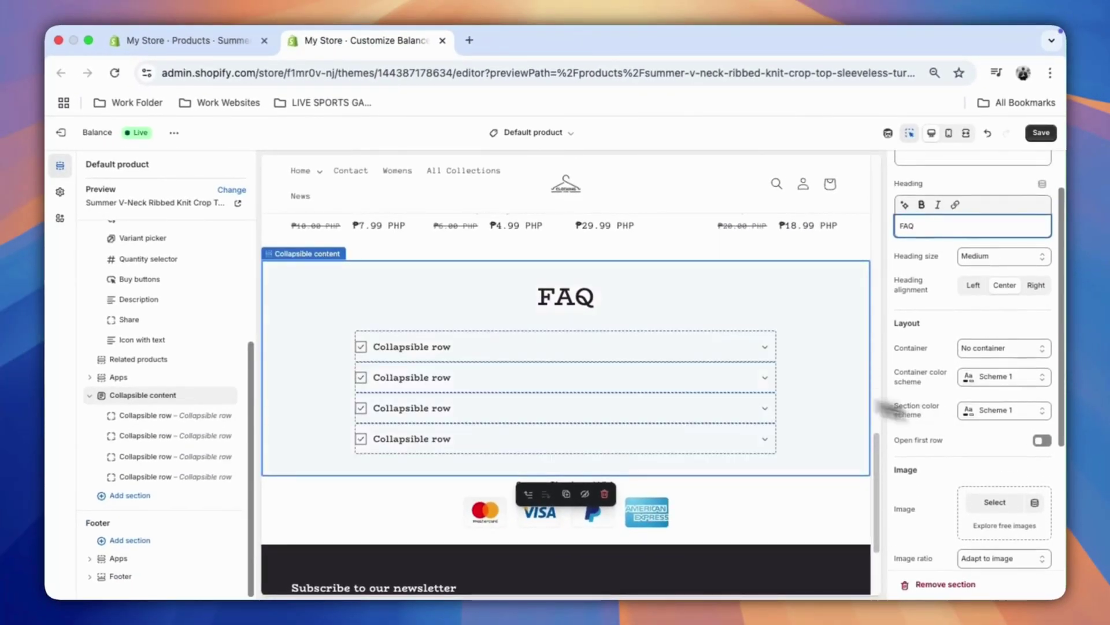
Set the headings of the first two collapsible rows to "What brand is this?" and "Is this Legit?".
click(702, 350)
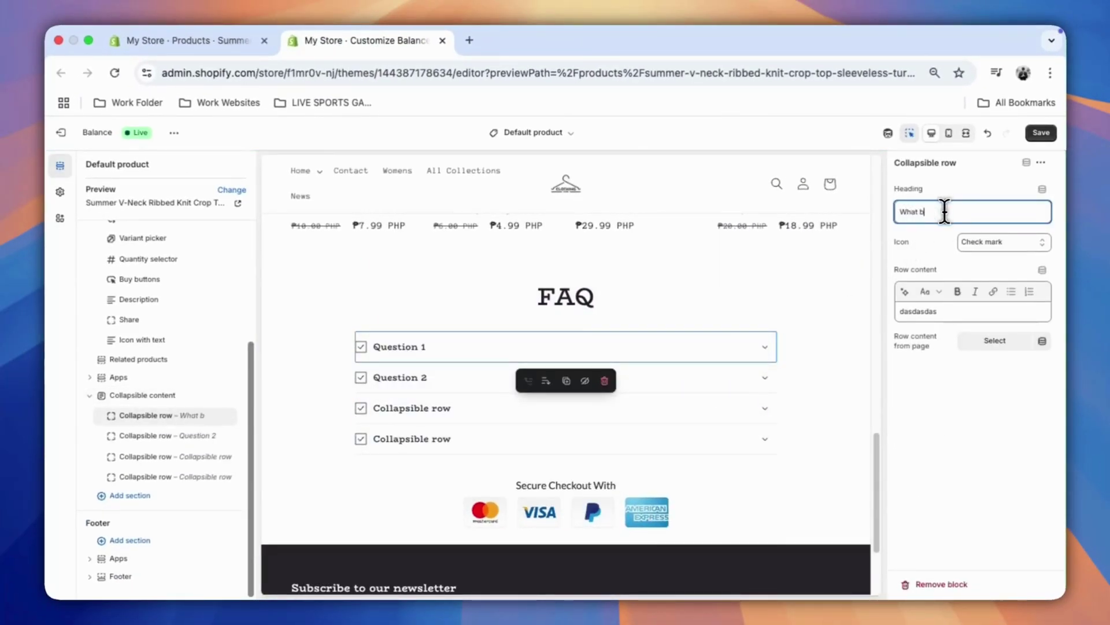
text(s?)
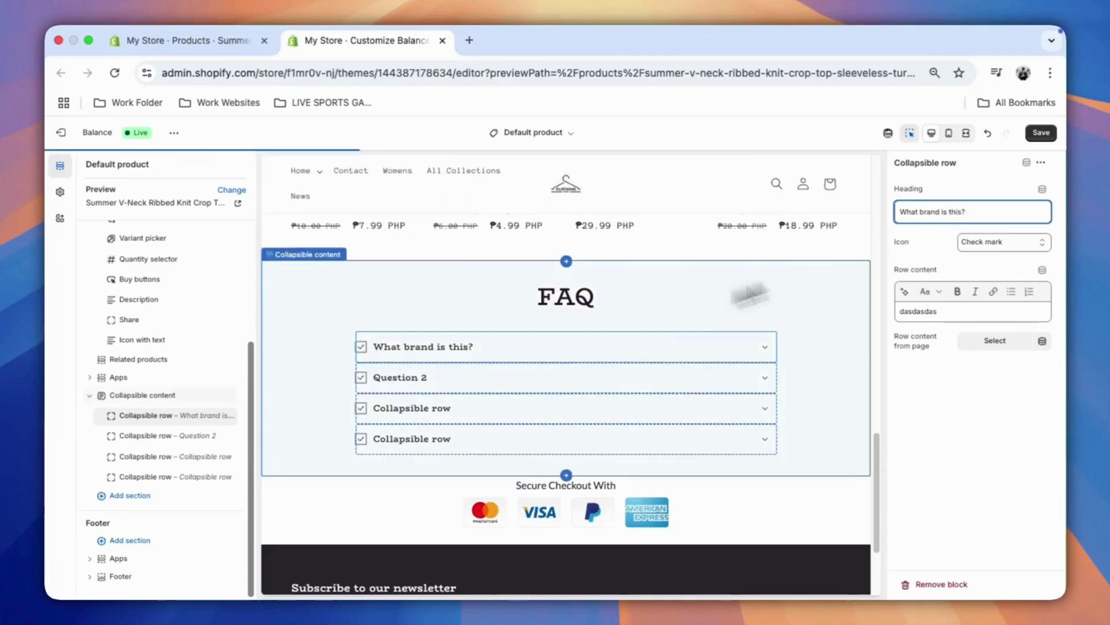
click(508, 380)
triple_click(961, 209)
text(Is this Legit?)
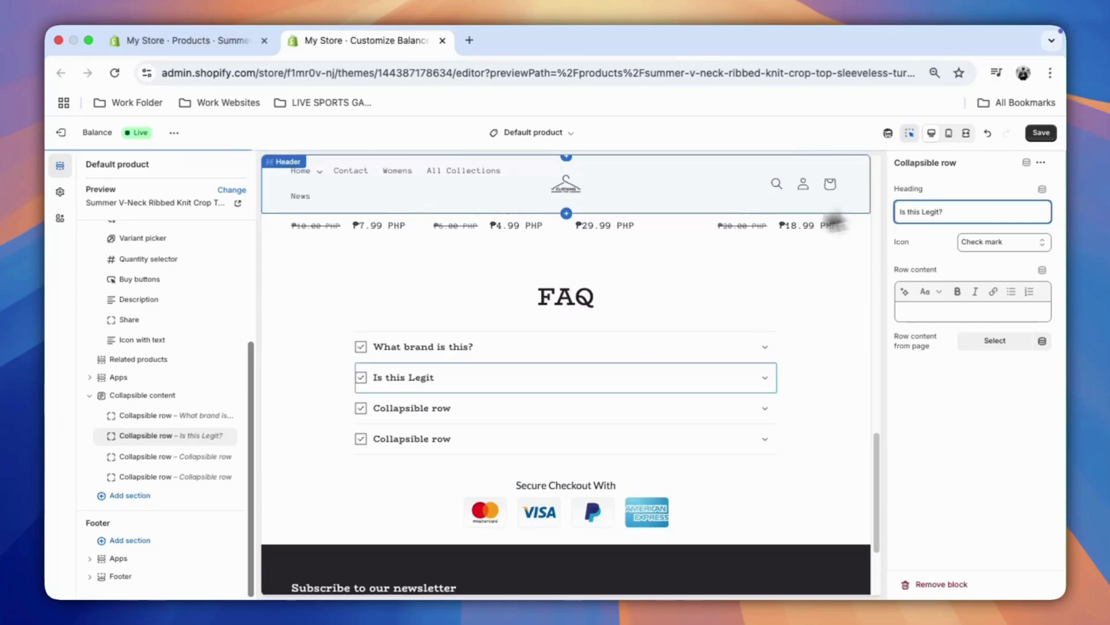
Set the heading of the third collapsible row in the FAQ section to "How much?".
click(441, 409)
triple_click(919, 212)
text(How )
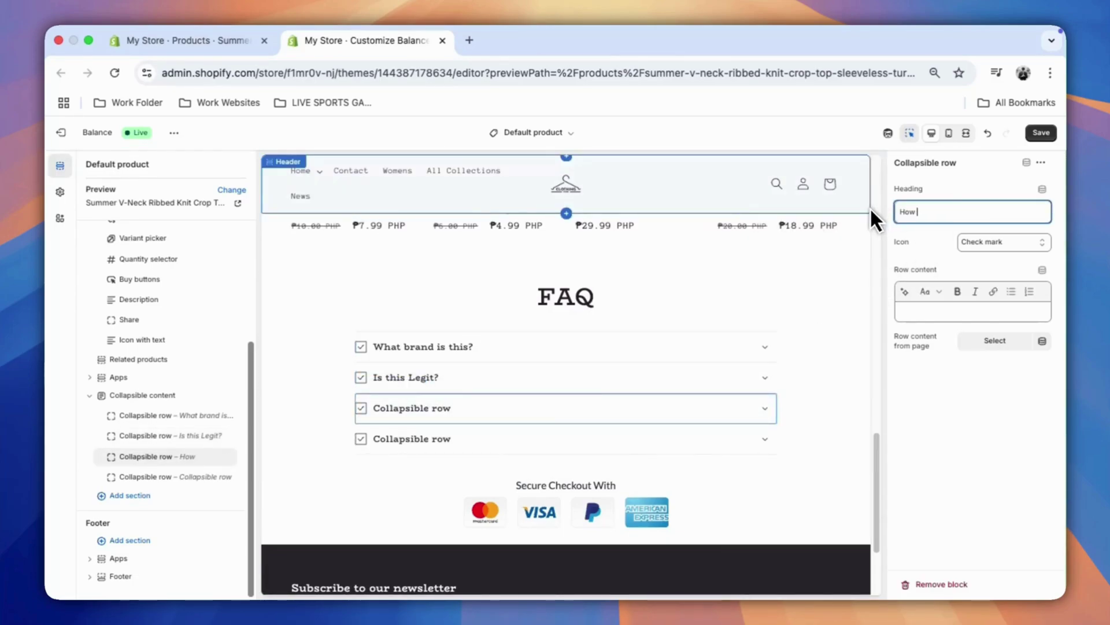
text(much?)
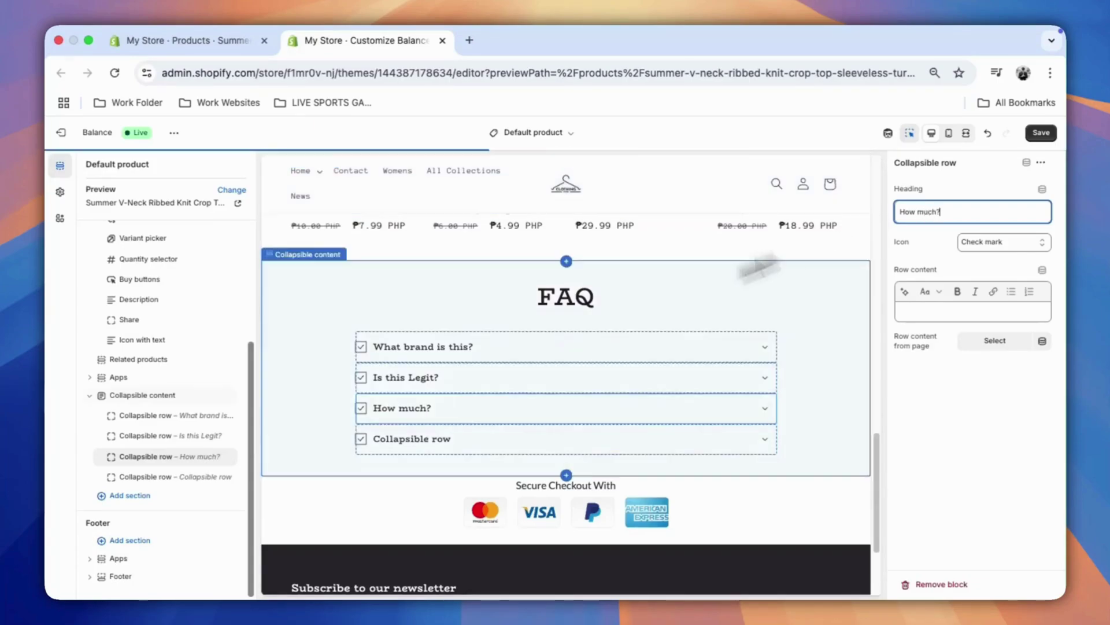
Set the heading of the fourth collapsible row in the FAQ section to "Can i really return this?".
click(424, 441)
triple_click(926, 211)
text(Can i reture)
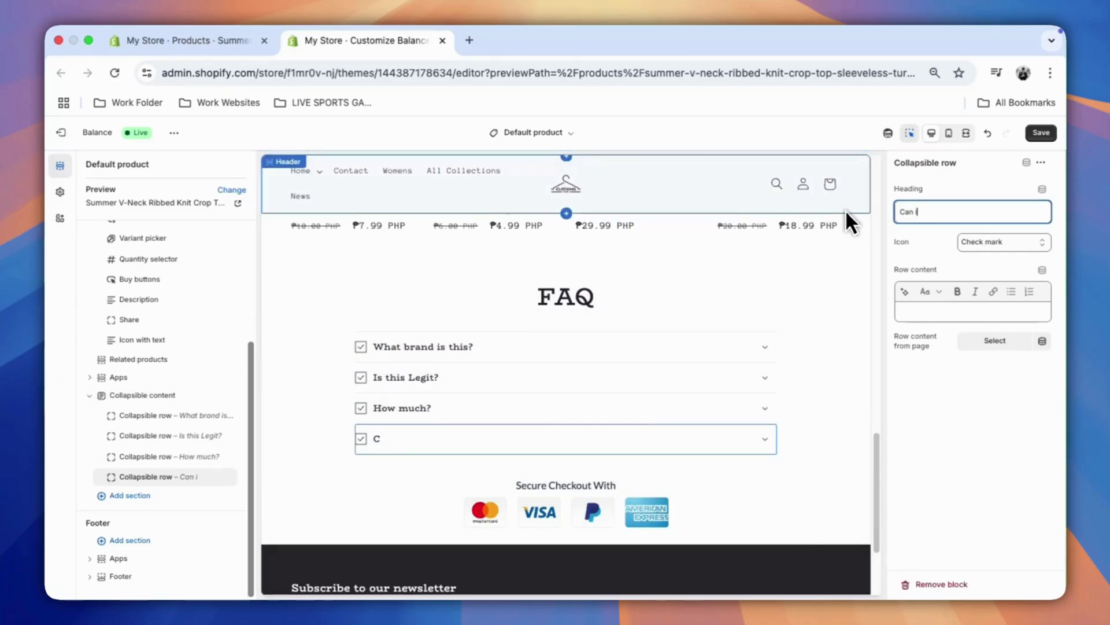
key(BackSpace)
key(BackSpace)
key(BackSpace)
key(BackSpace)
key(BackSpace)
key(BackSpace)
text(really return this?)
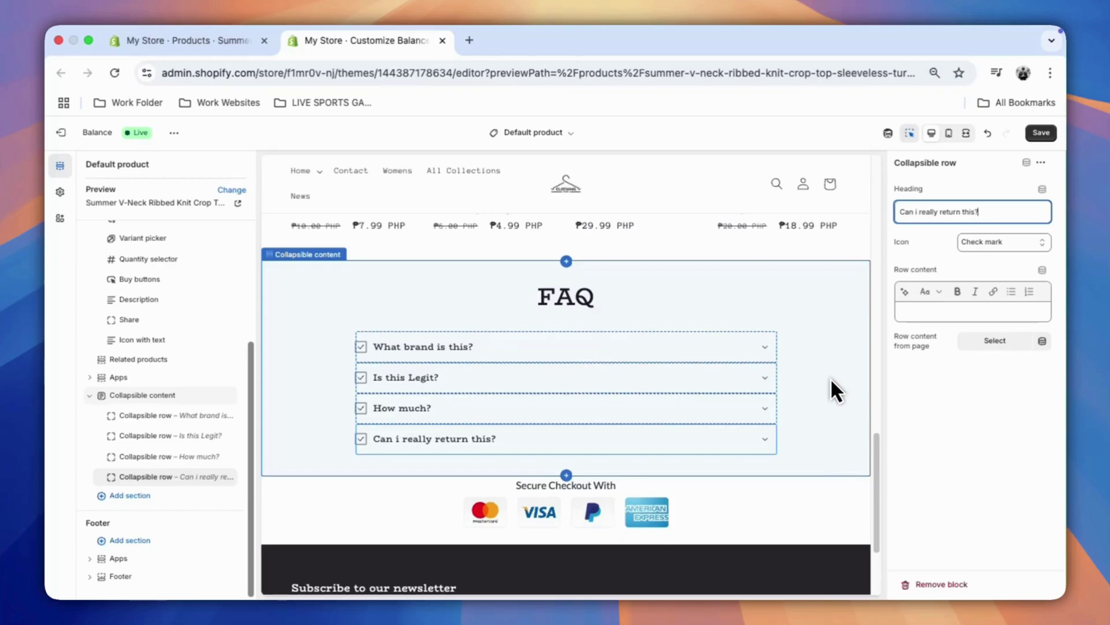
Look over the product page preview up to the product title, and save the template changes.
scroll(839, 375, up, 15)
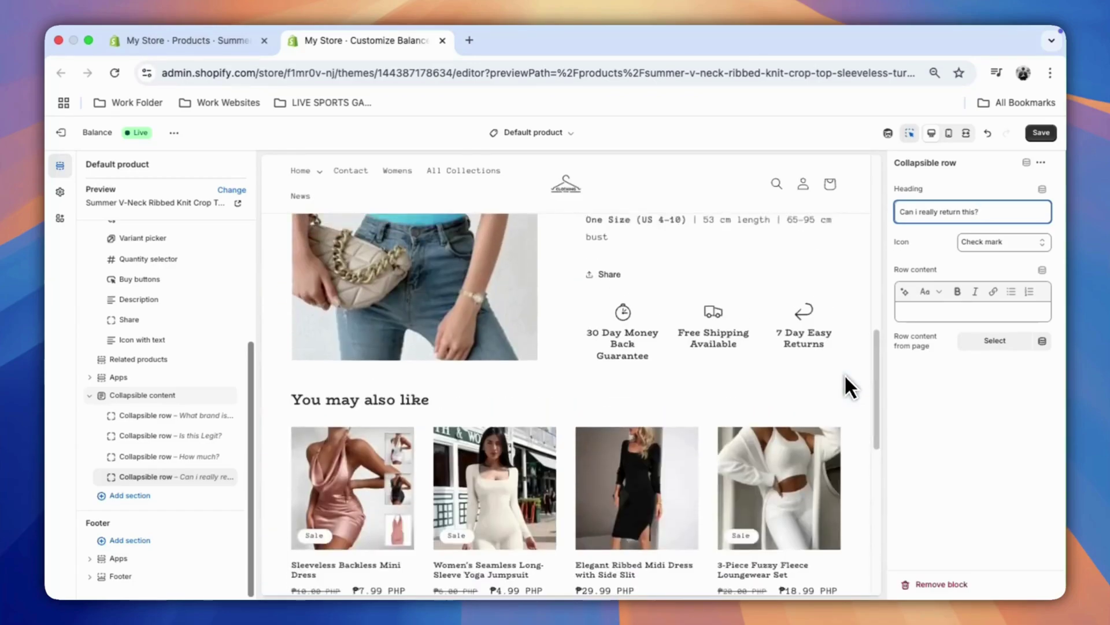
scroll(846, 375, up, 2)
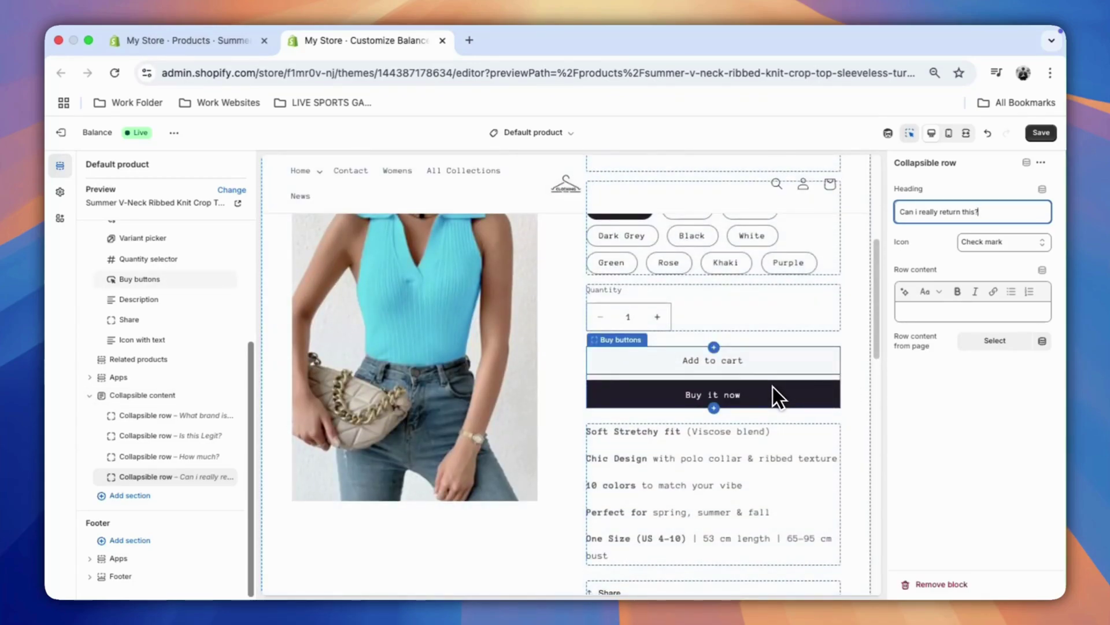
scroll(760, 400, up, 6)
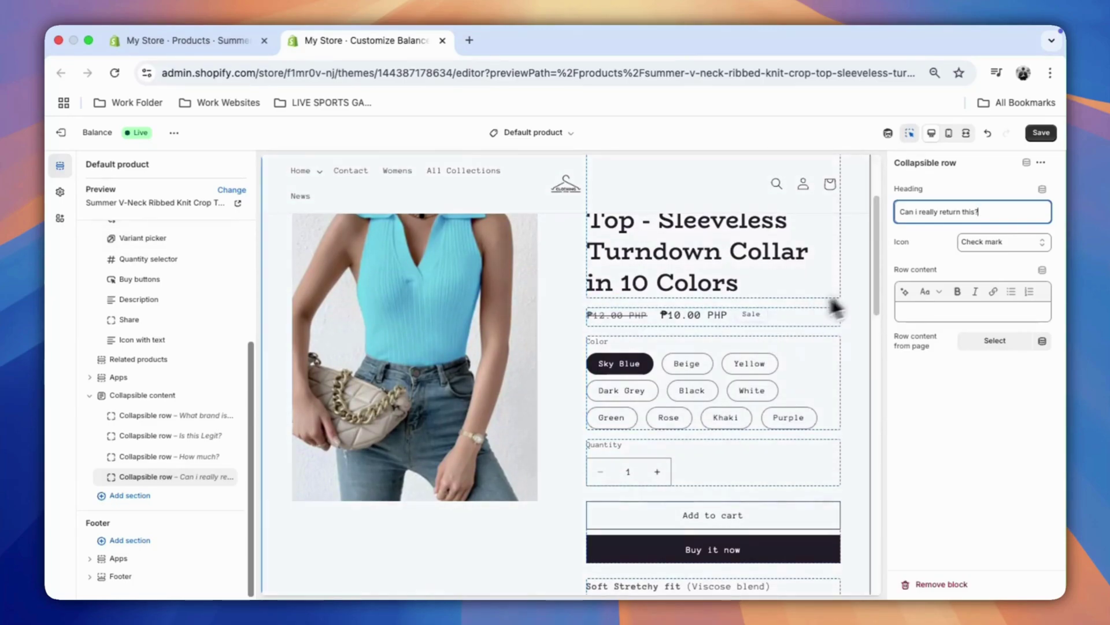
click(1041, 132)
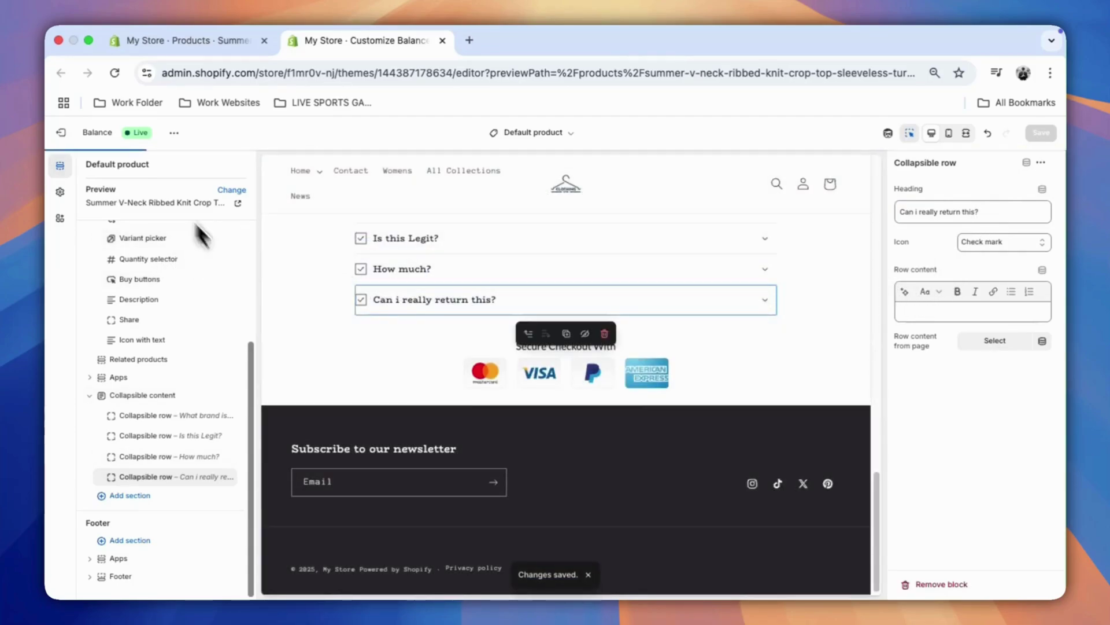
Return to the product admin page, search the apps for "Judge", and open the Judge.me Product Reviews App listing.
click(160, 40)
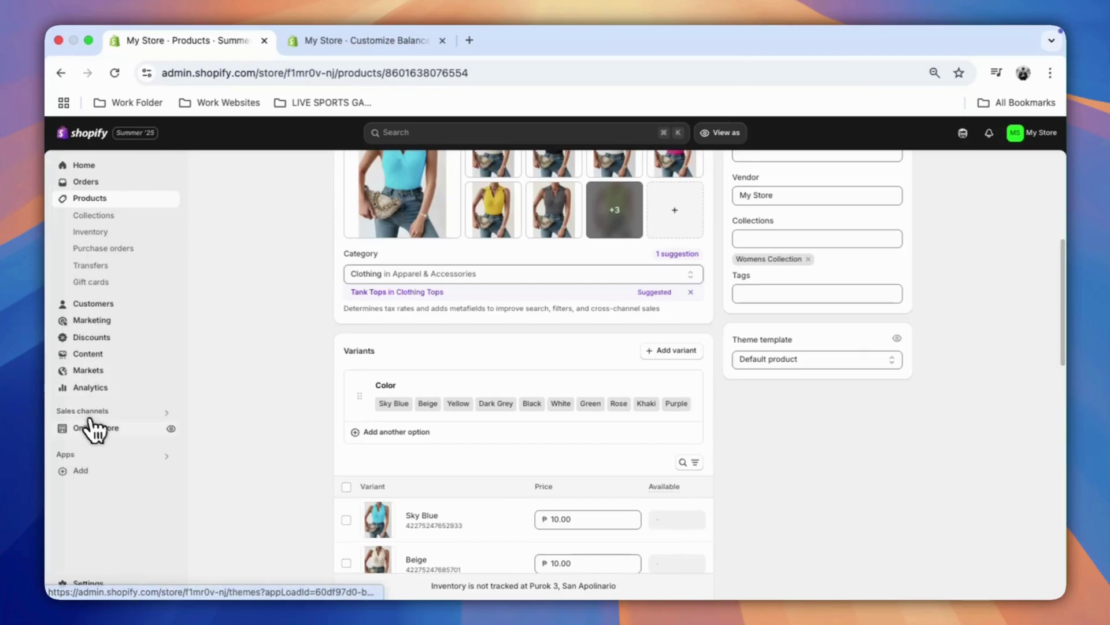
click(127, 455)
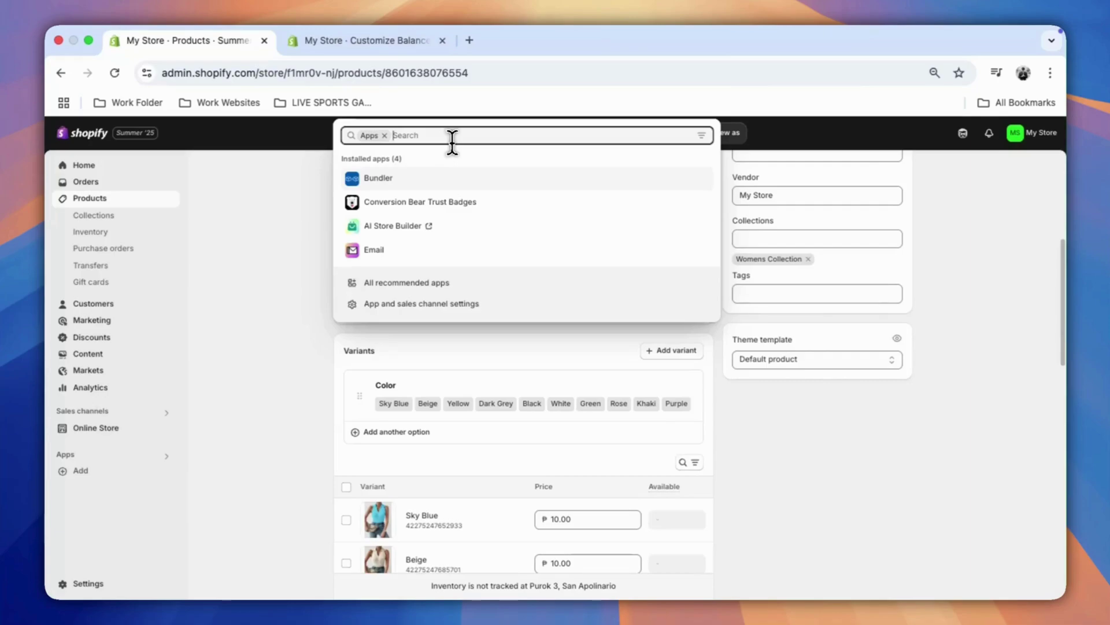
text(Judge)
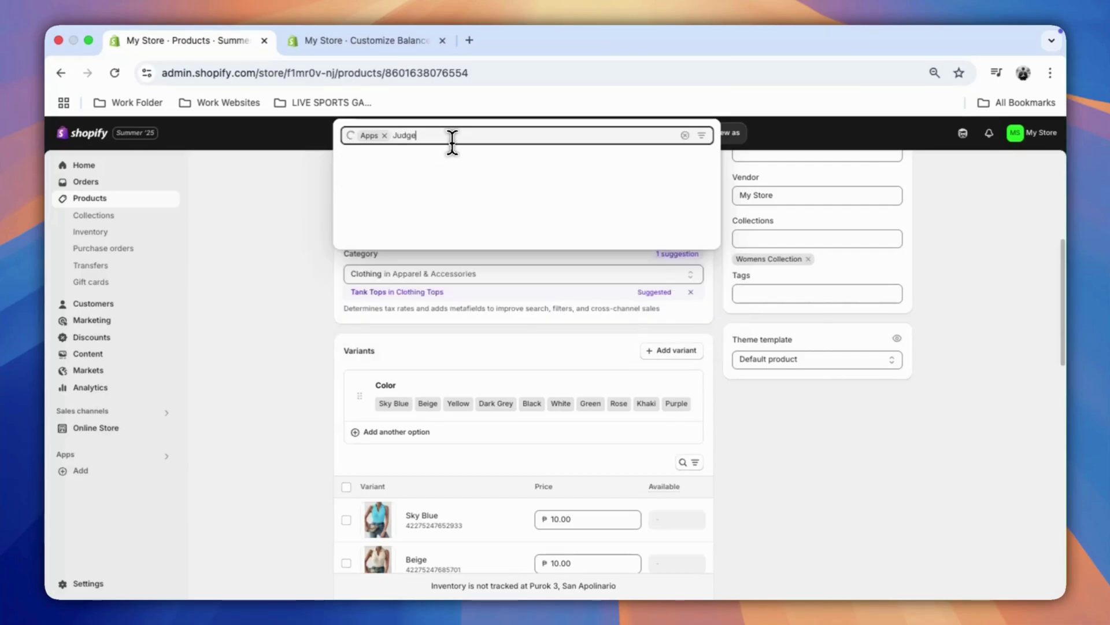
key(Return)
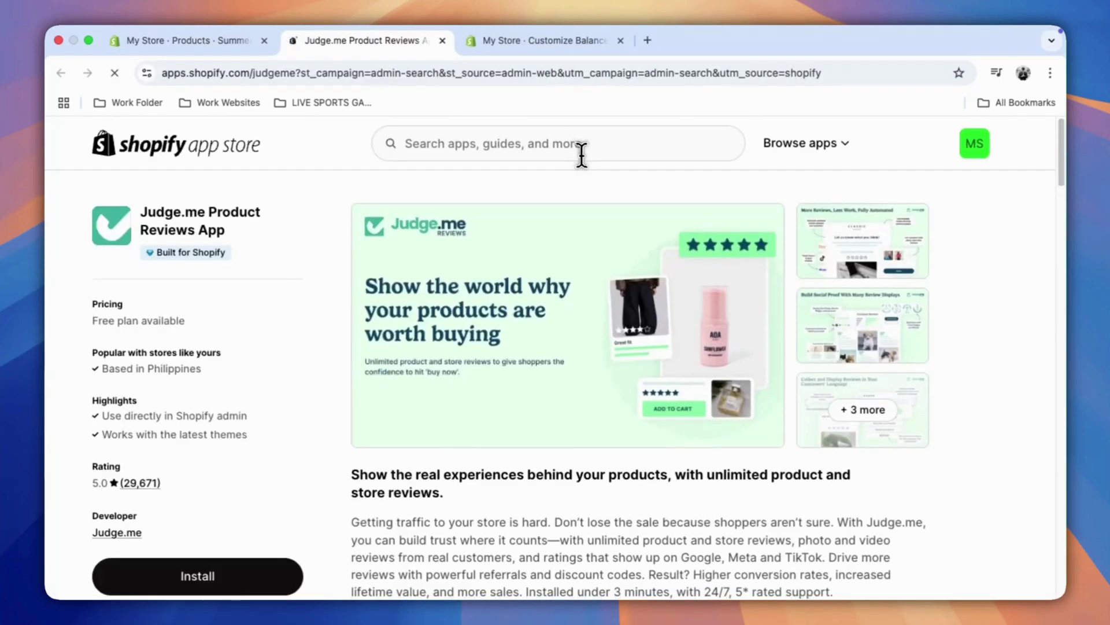
Install the Judge.me Product Reviews App and approve its requested data access to the store.
scroll(293, 339, down, 3)
click(224, 576)
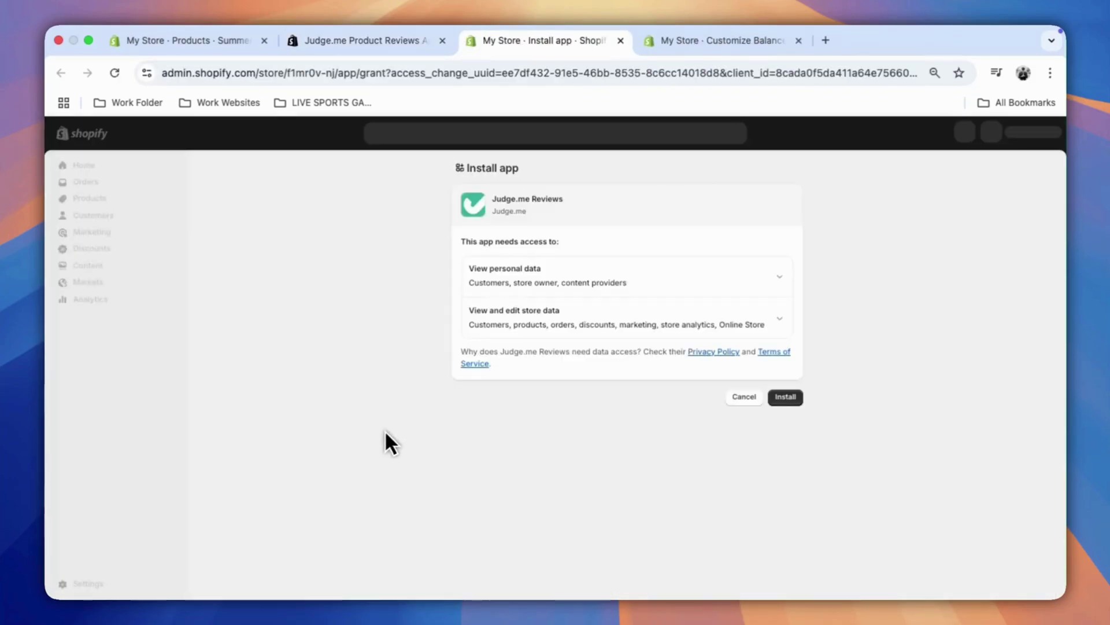
click(790, 401)
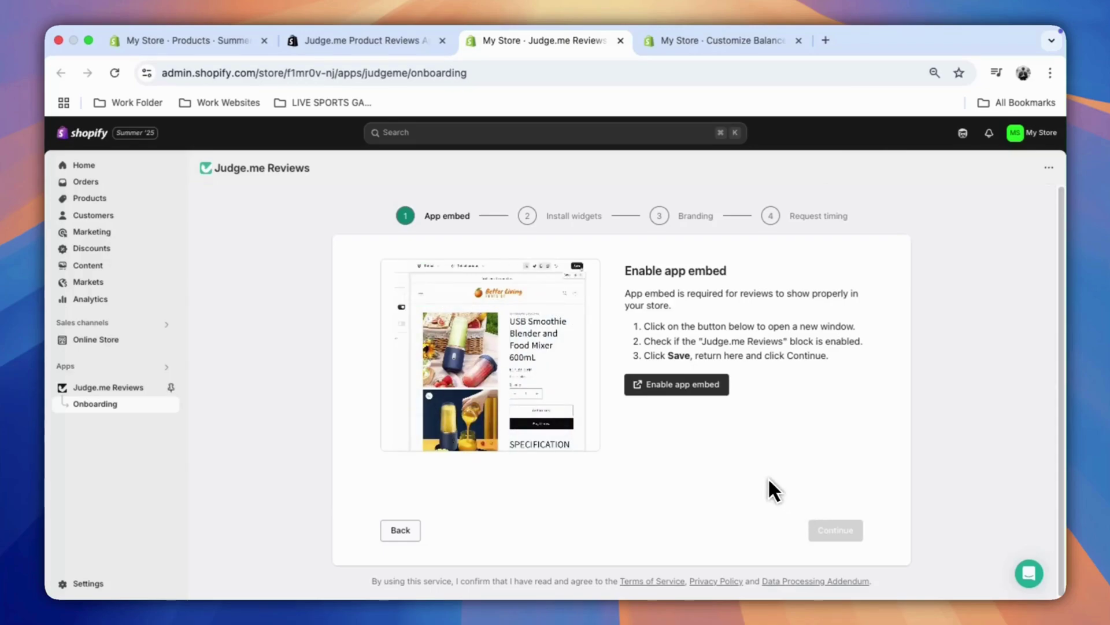
Enable the Judge.me Reviews app embed in the theme, save it, and return to the Judge.me onboarding.
click(670, 398)
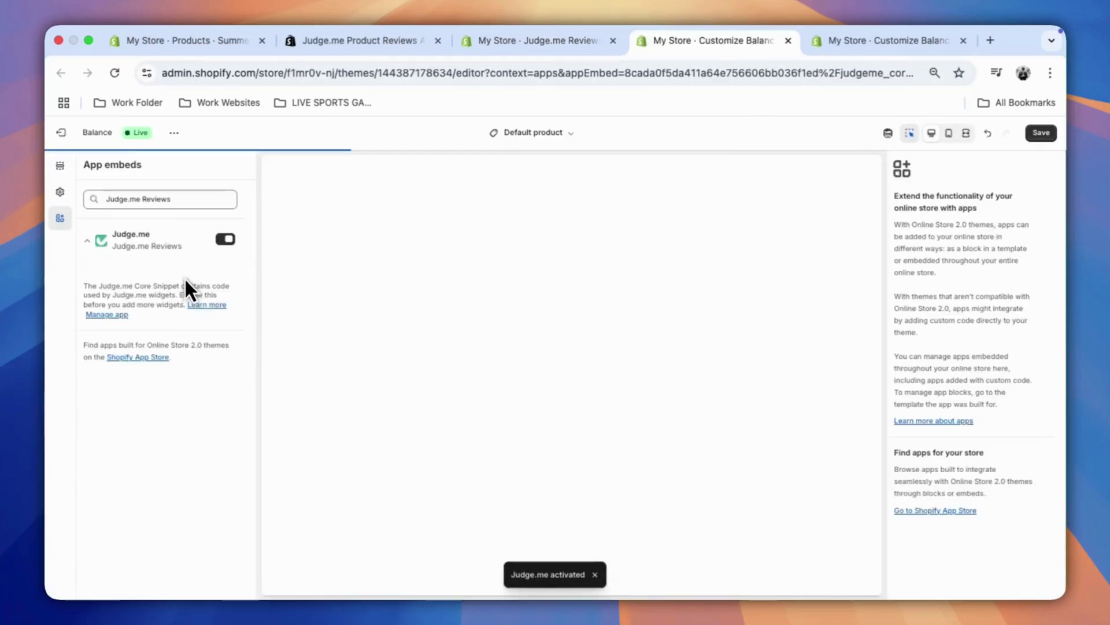
click(224, 239)
click(223, 240)
click(1036, 137)
click(567, 42)
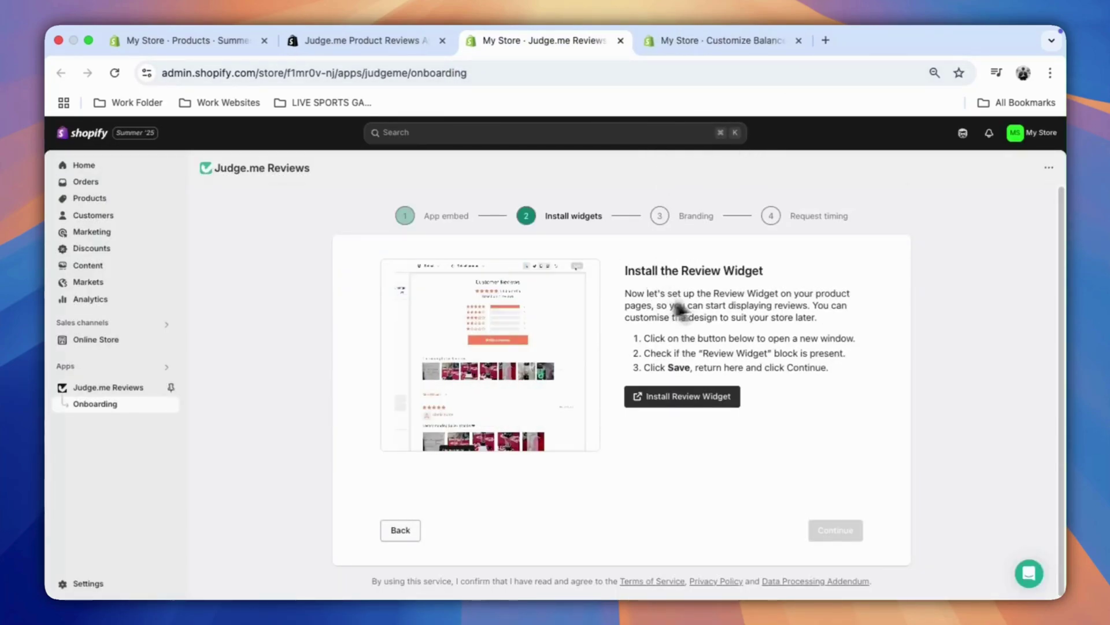
Install the Judge.me Review Widget on the Default product template from the onboarding.
click(694, 405)
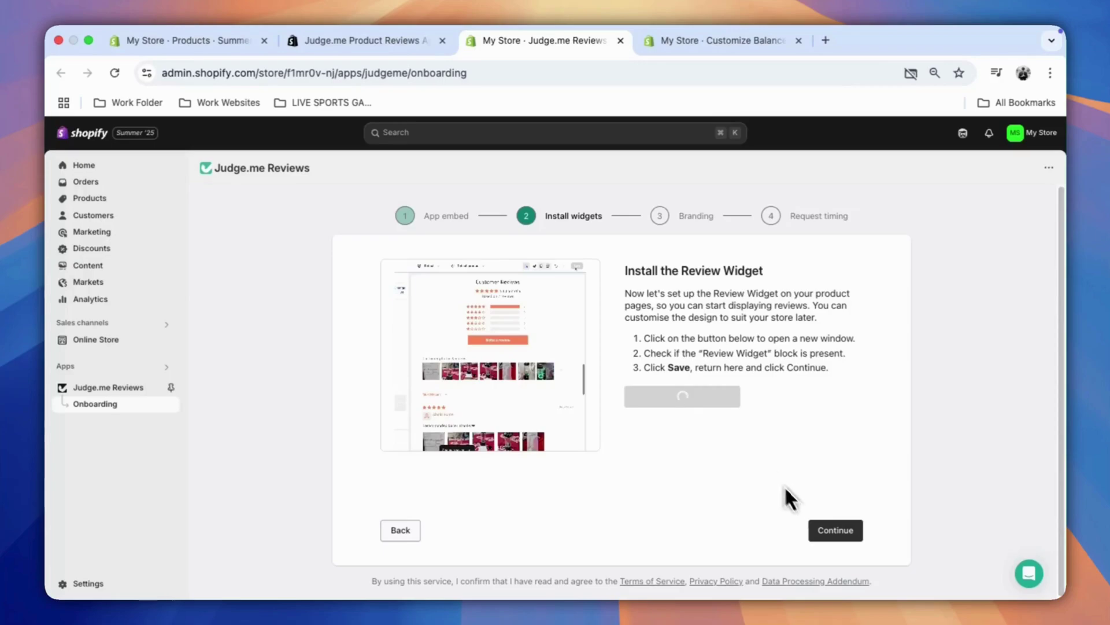
click(706, 398)
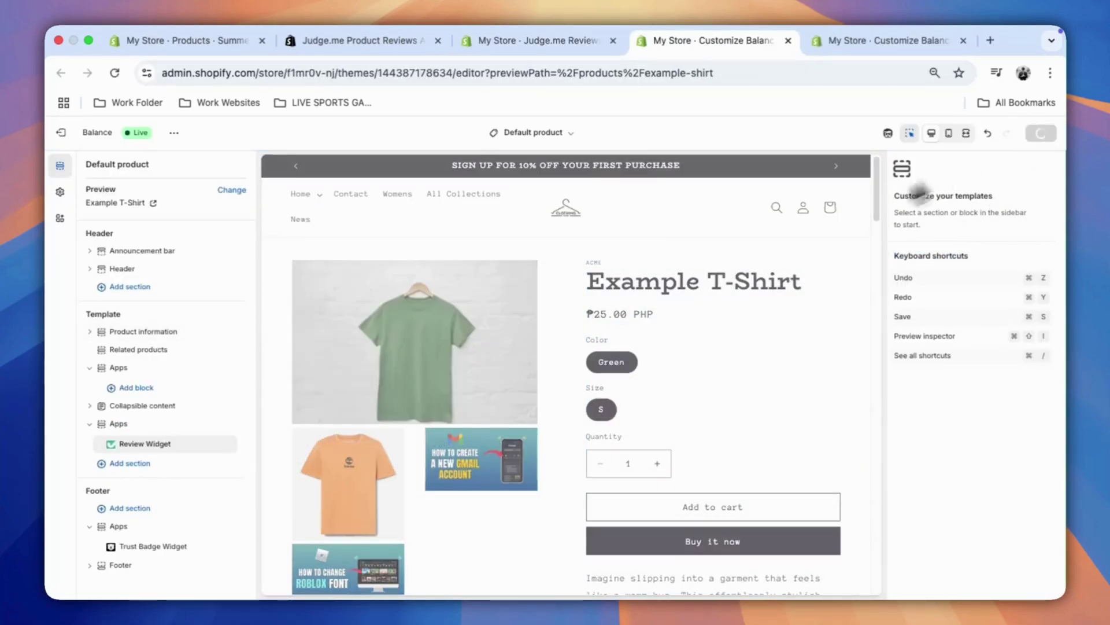
Continue the Judge.me onboarding, install the Star Ratings badge on the Default product template, and save it.
click(561, 42)
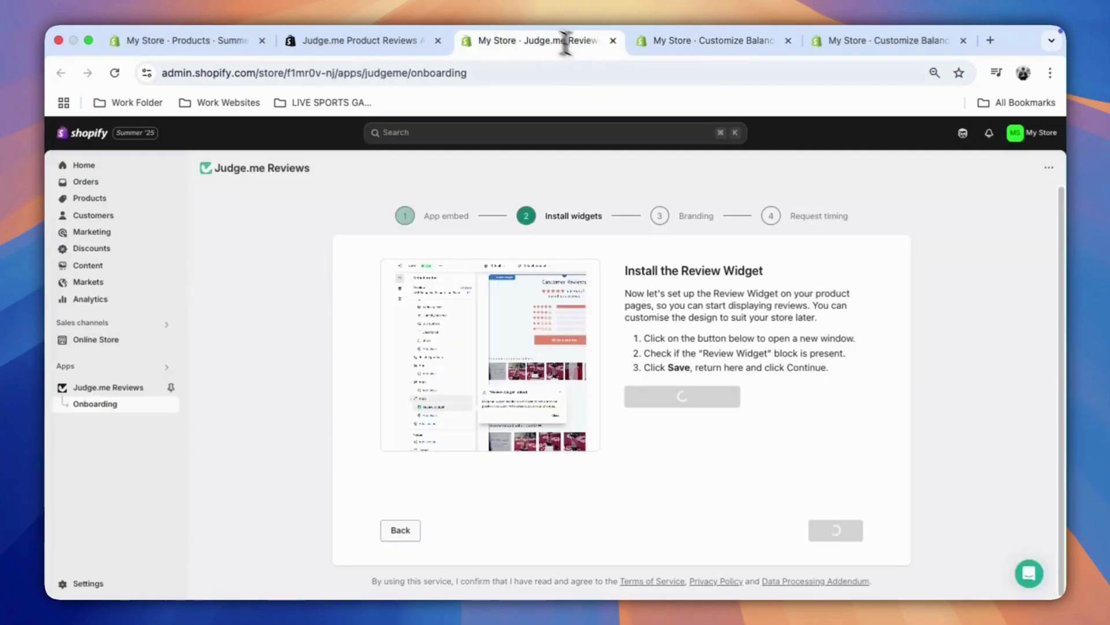
click(788, 40)
click(829, 527)
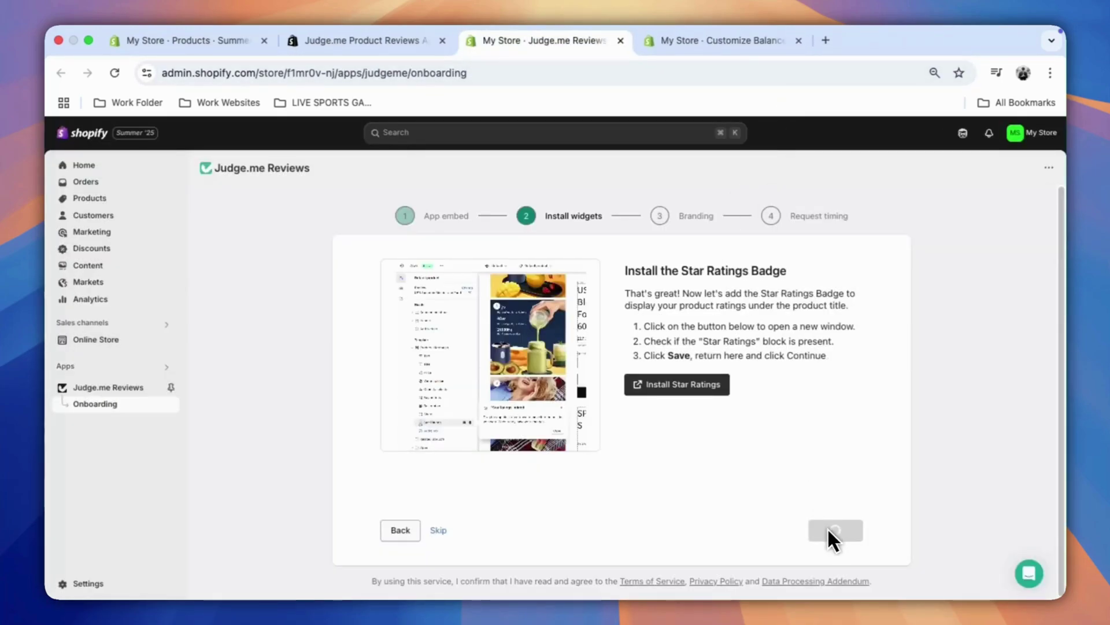
click(697, 386)
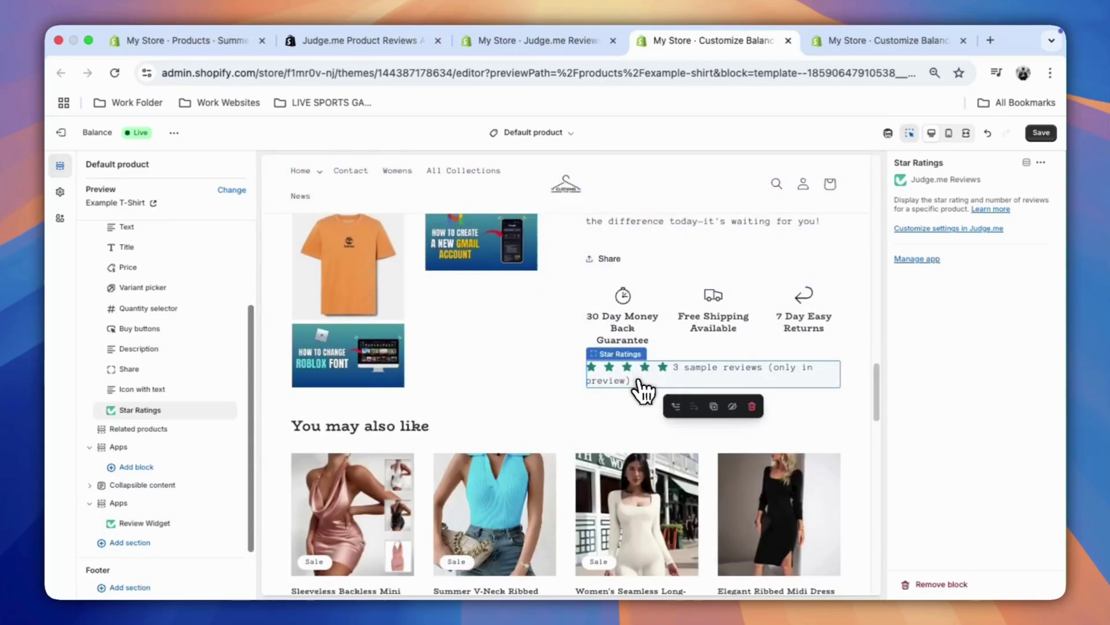
click(1039, 136)
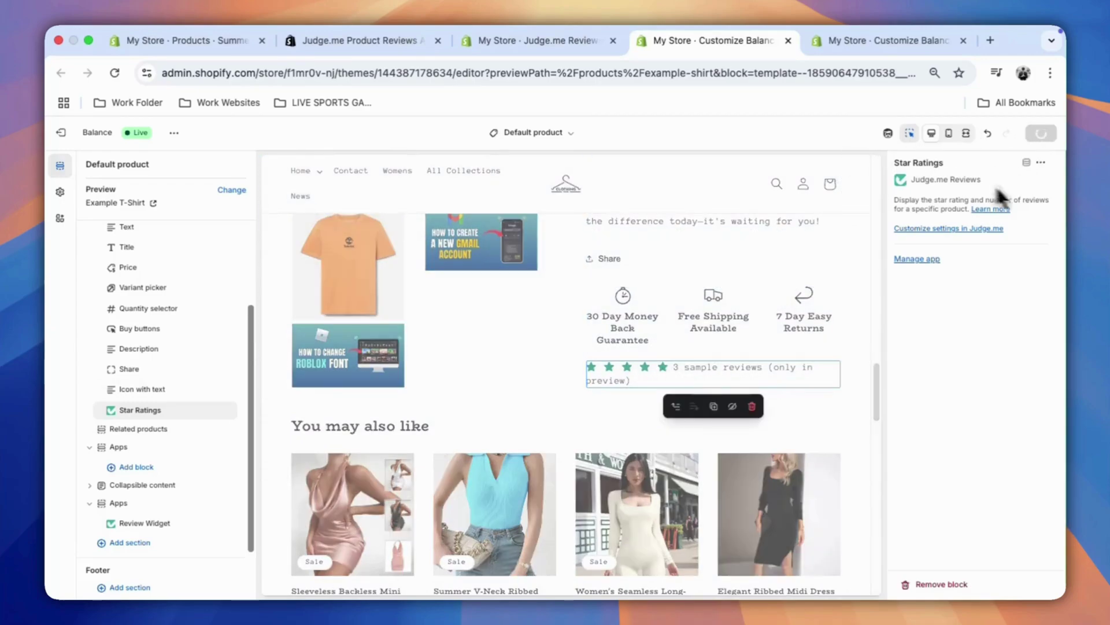
Finish the Judge.me onboarding with the default branding and review request timing, and return to the theme editor.
click(604, 45)
click(696, 40)
click(537, 40)
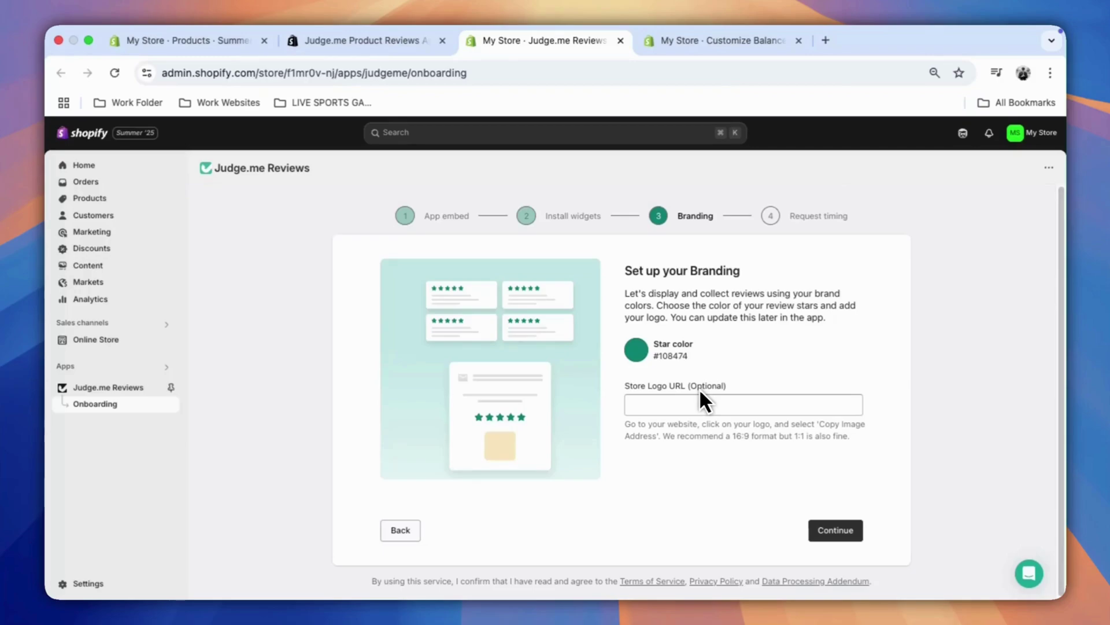
click(838, 531)
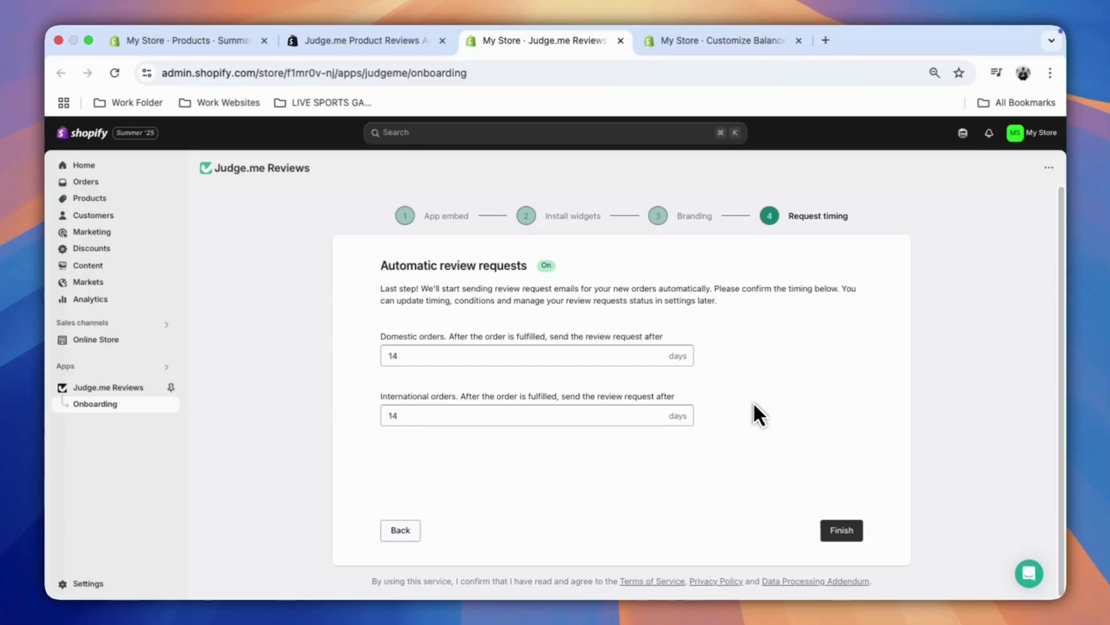
click(840, 528)
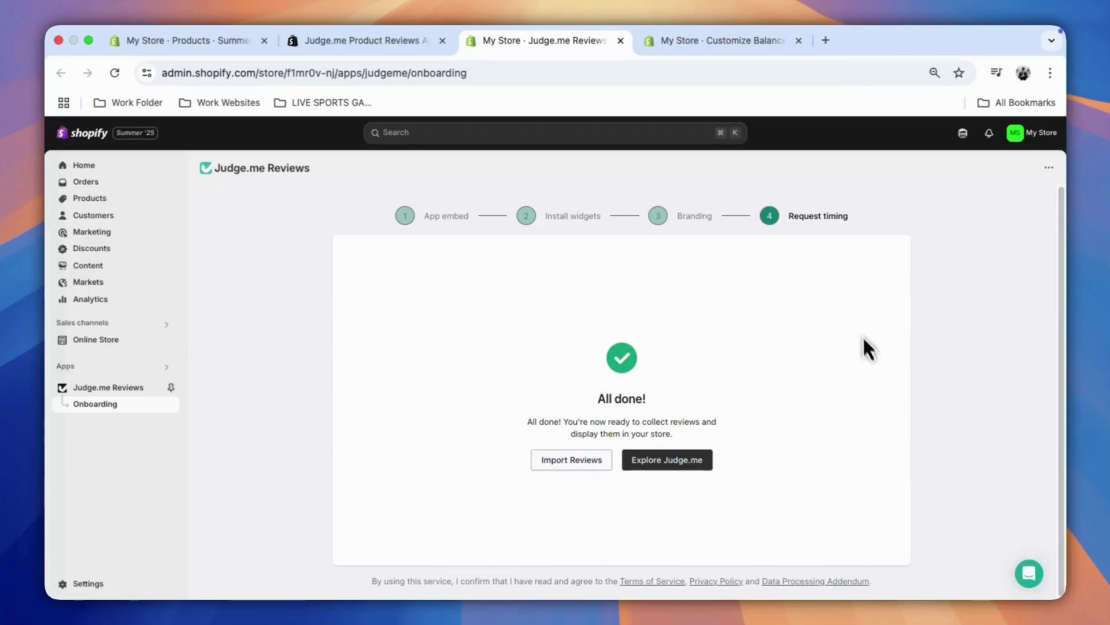
click(621, 40)
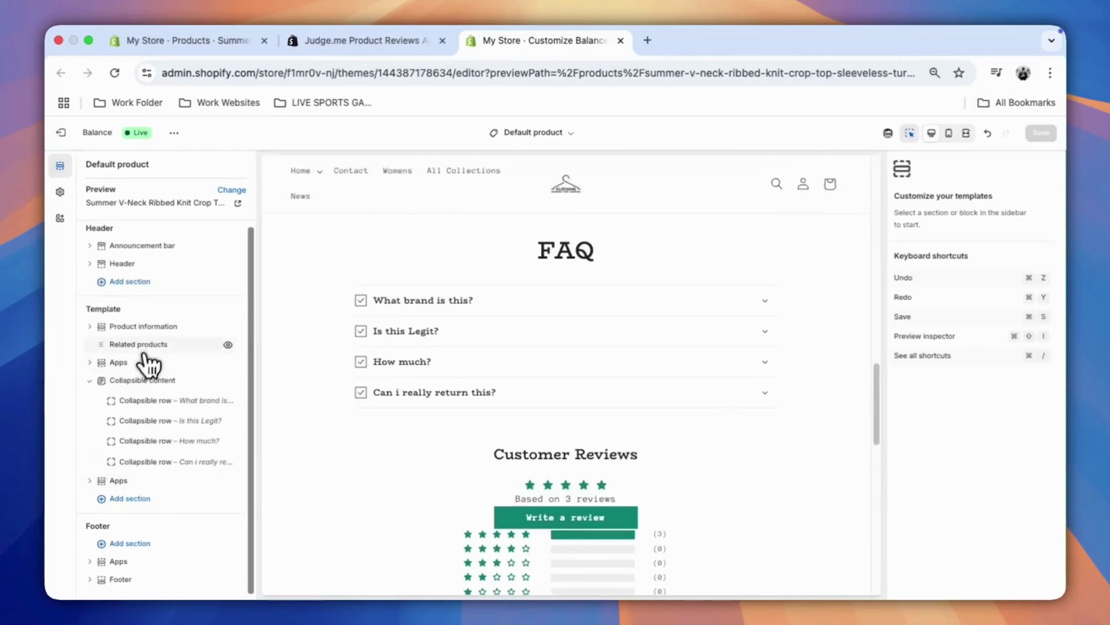
Move the Star Ratings block directly below the Title block in the Product information section.
click(151, 334)
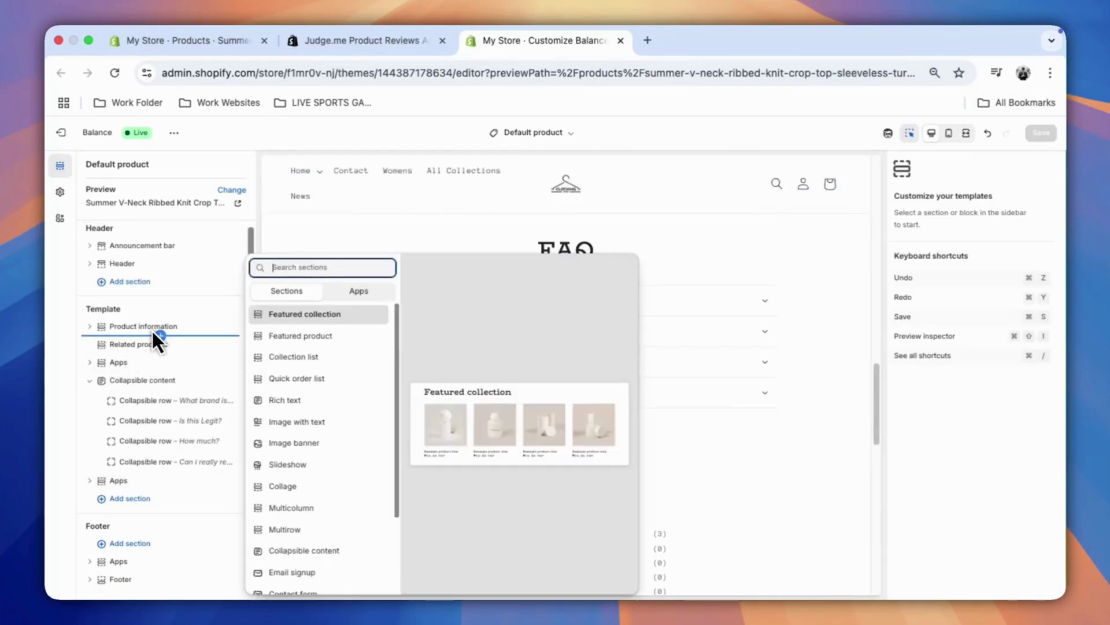
click(150, 328)
scroll(144, 405, down, 1)
click(147, 503)
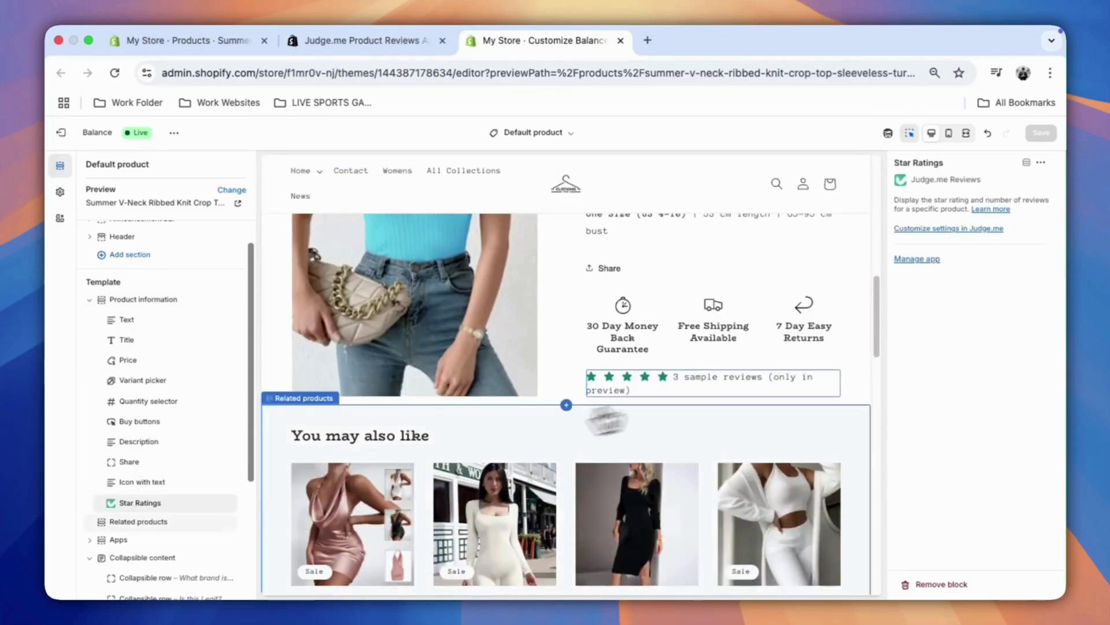
drag(108, 504, 125, 365)
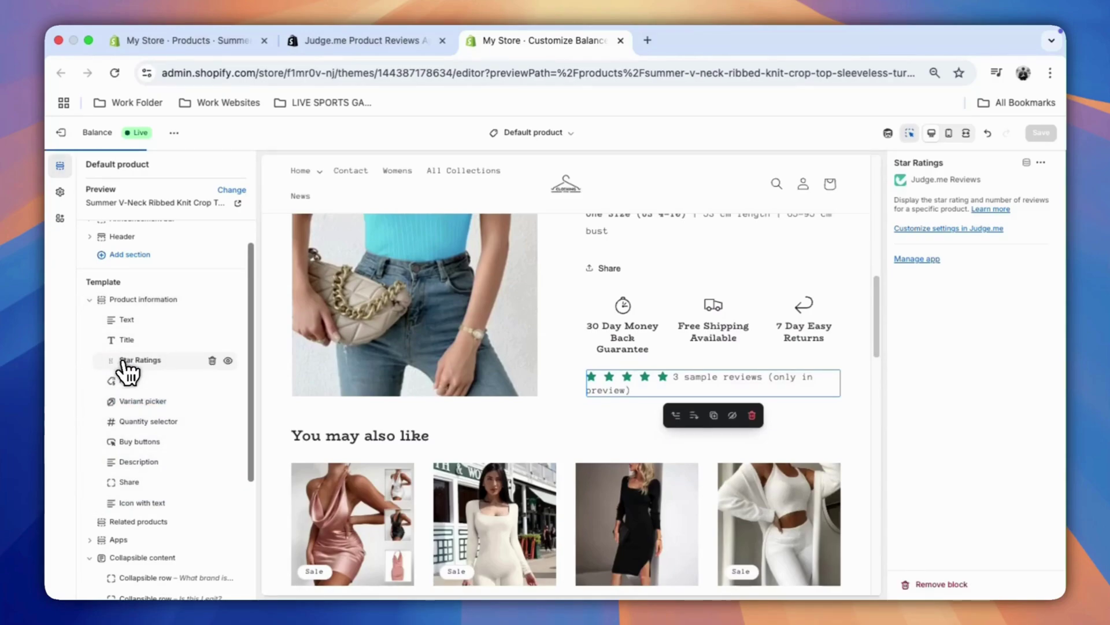
Try to add the Review Widget block below Icon with text in Product information and move it further down the template.
scroll(154, 318, down, 3)
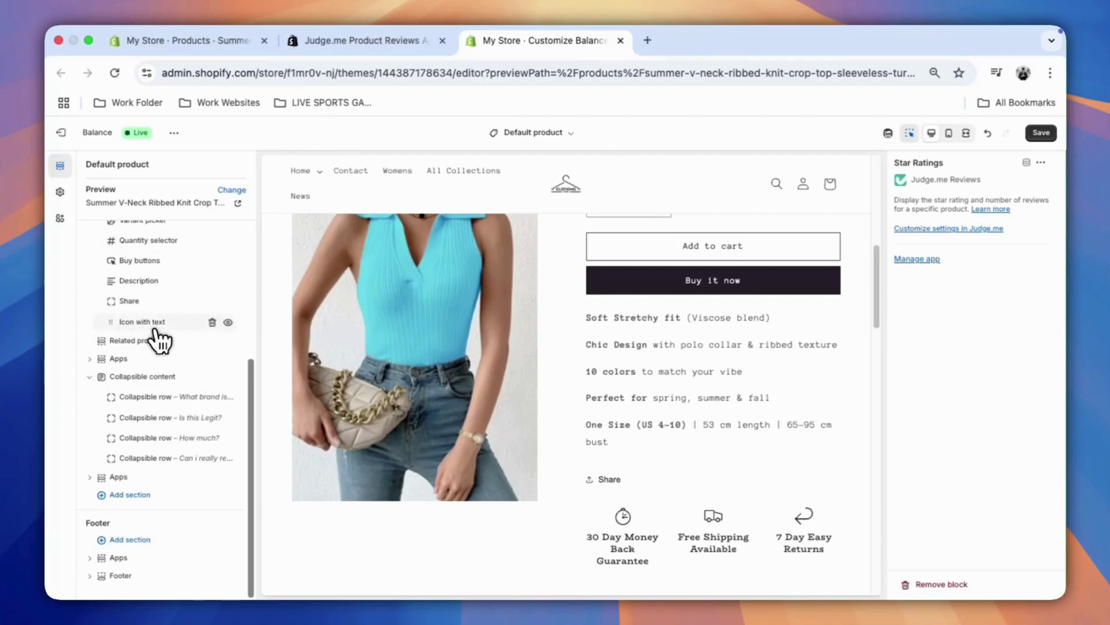
click(159, 332)
click(354, 290)
click(324, 317)
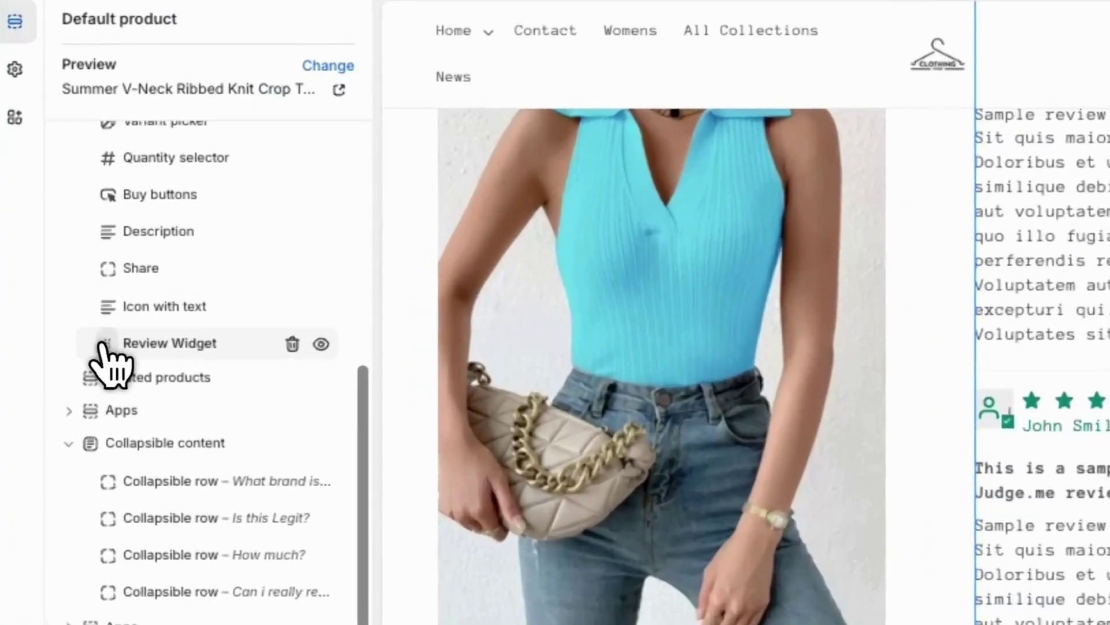
drag(110, 342, 114, 453)
Check the product page preview from footer to title and save the Default product template.
scroll(632, 390, down, 15)
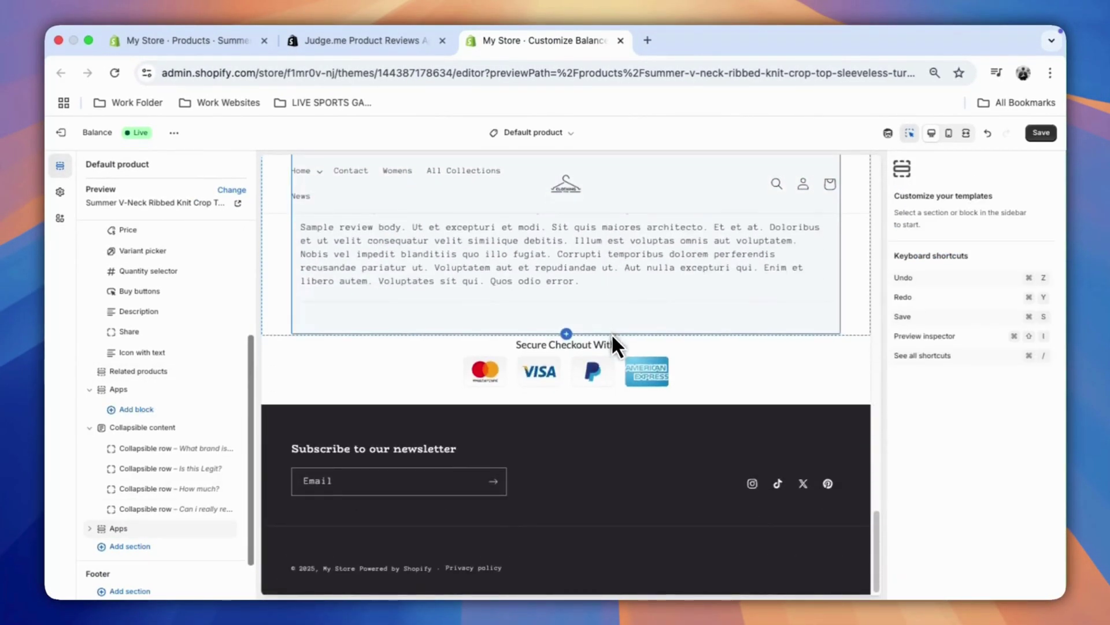
scroll(650, 338, up, 20)
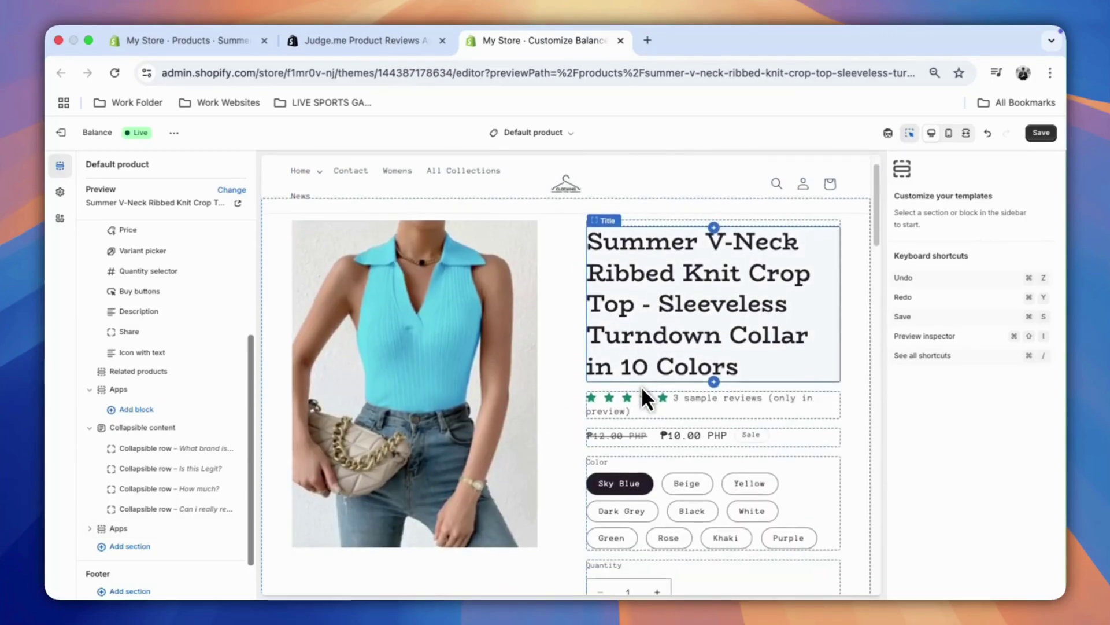
click(1041, 133)
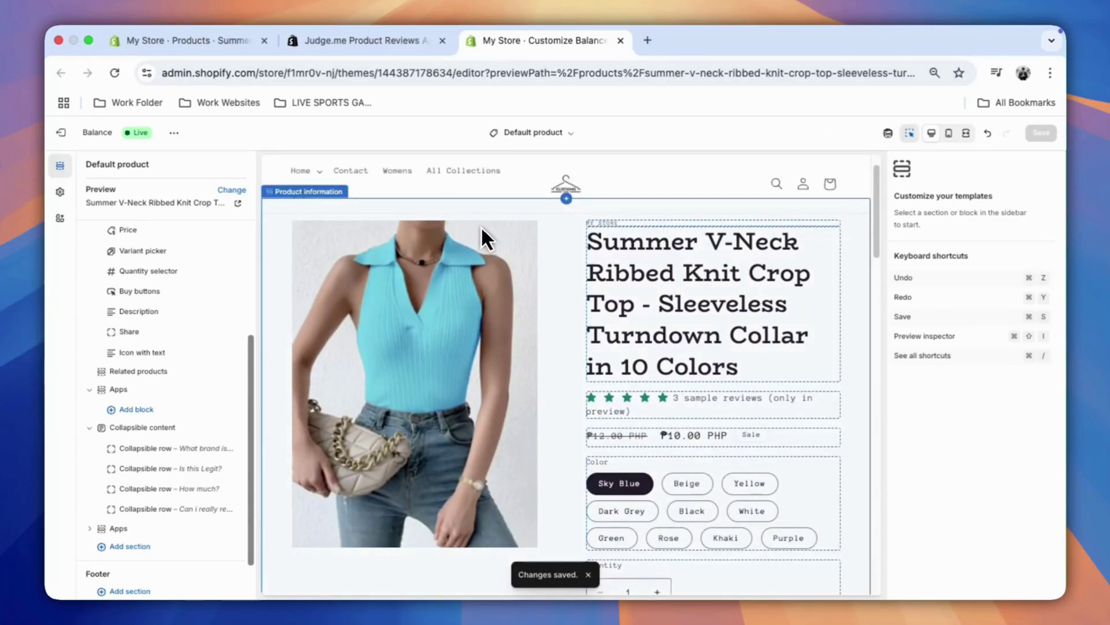
Search the Shopify App Store for "Bundler product bundles" and open the Bundler - Product Bundles listing.
click(364, 42)
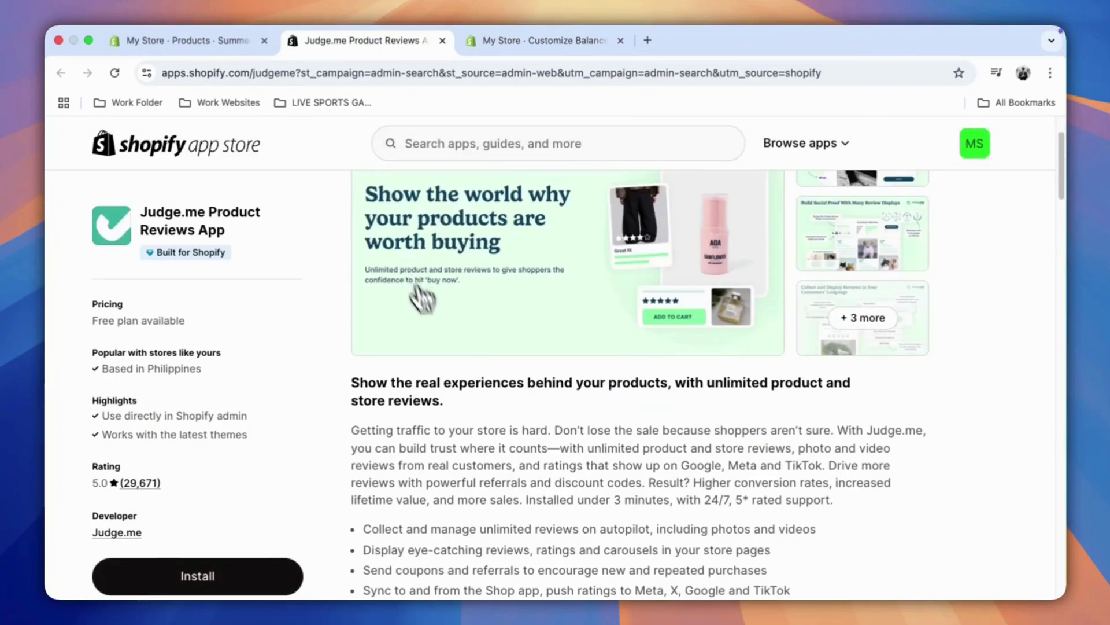
click(522, 143)
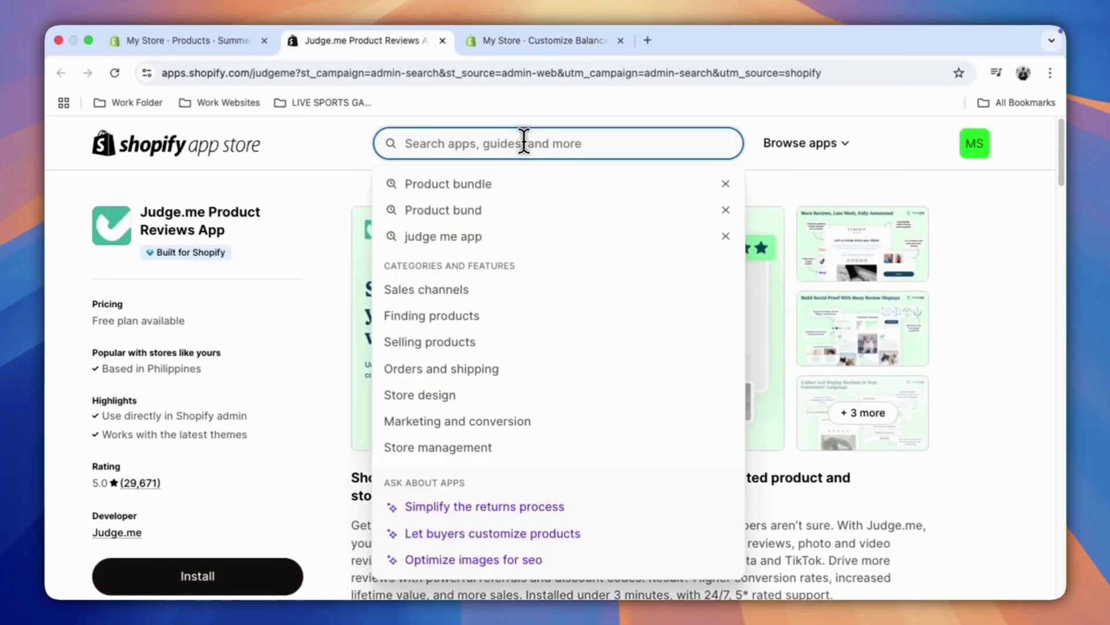
text(Bundler product bu)
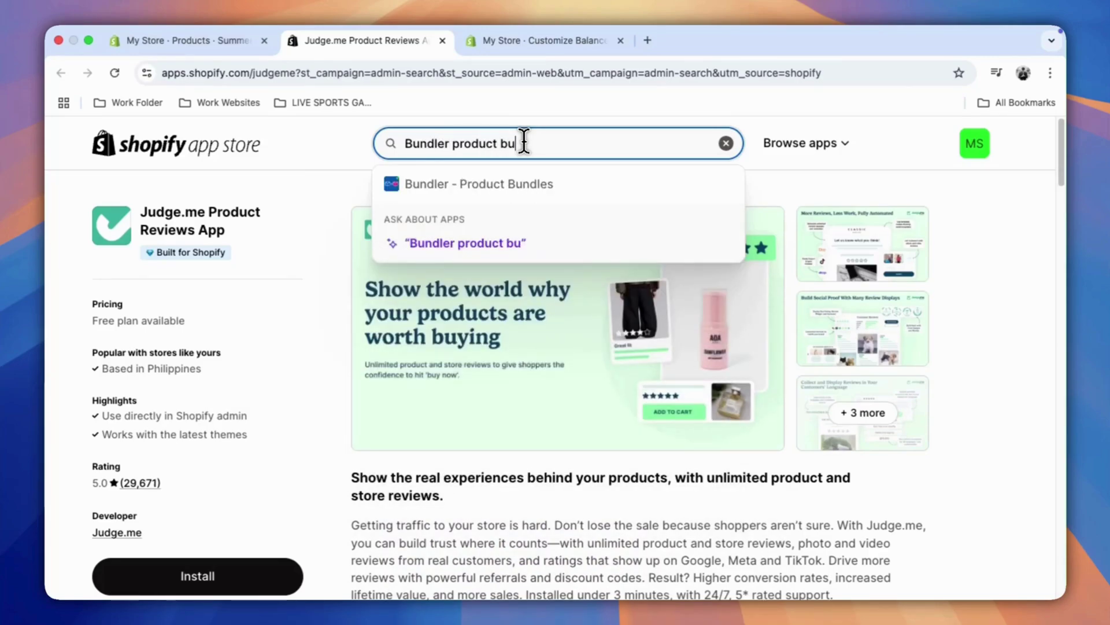
text(ndles)
key(Return)
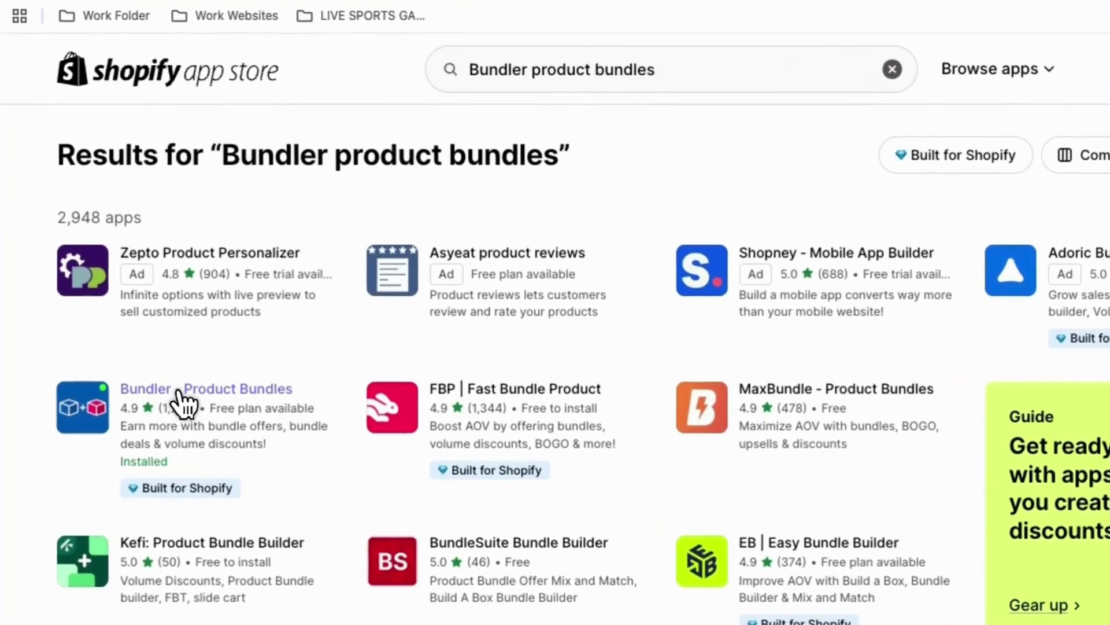
click(237, 386)
Open the Bundler app, start a new bundle with the Volume discount preset, and dismiss the tutorial video.
scroll(298, 397, down, 5)
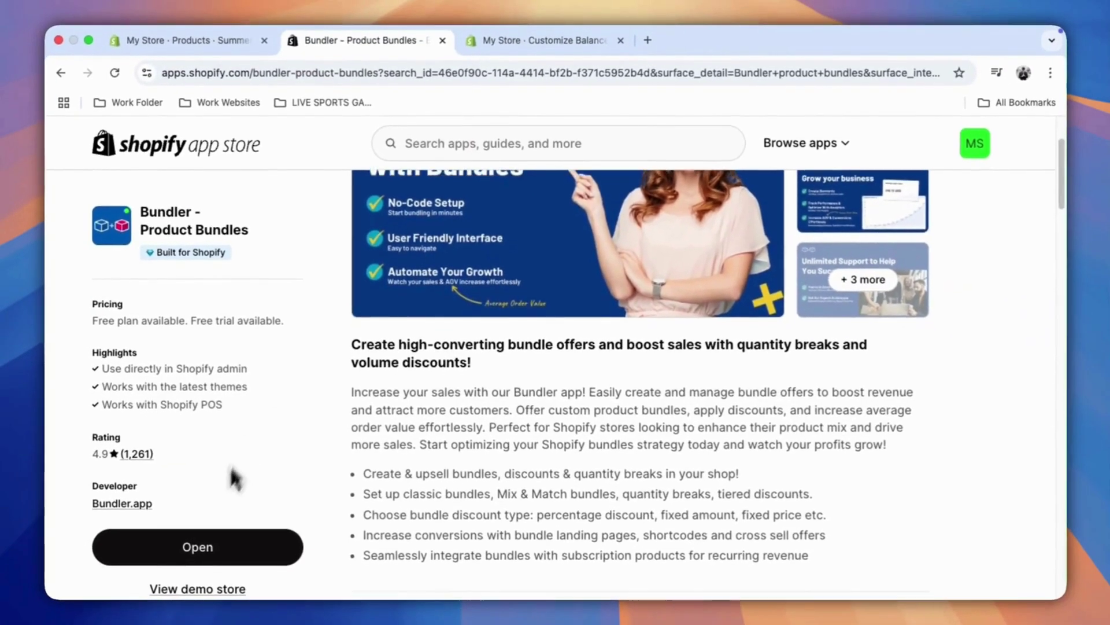
click(191, 544)
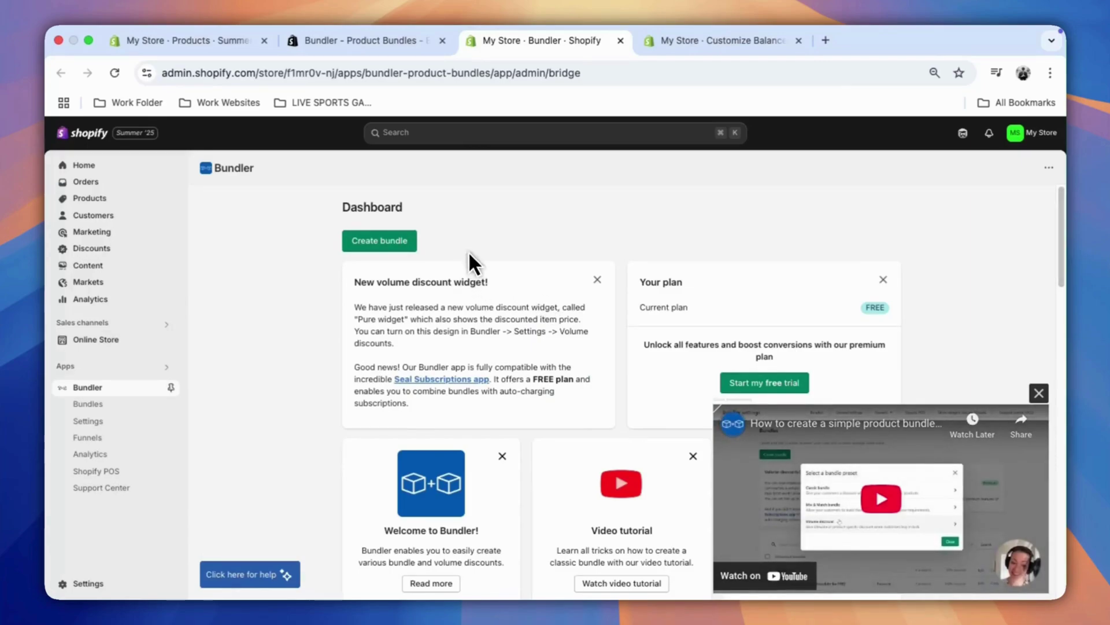
click(404, 243)
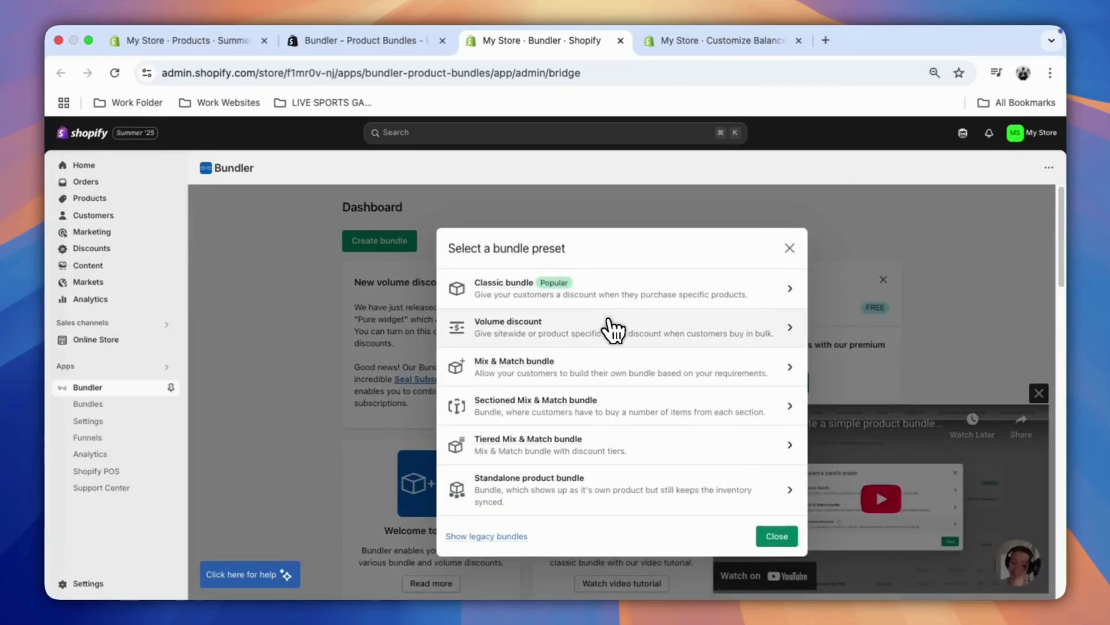
mouse_move(522, 311)
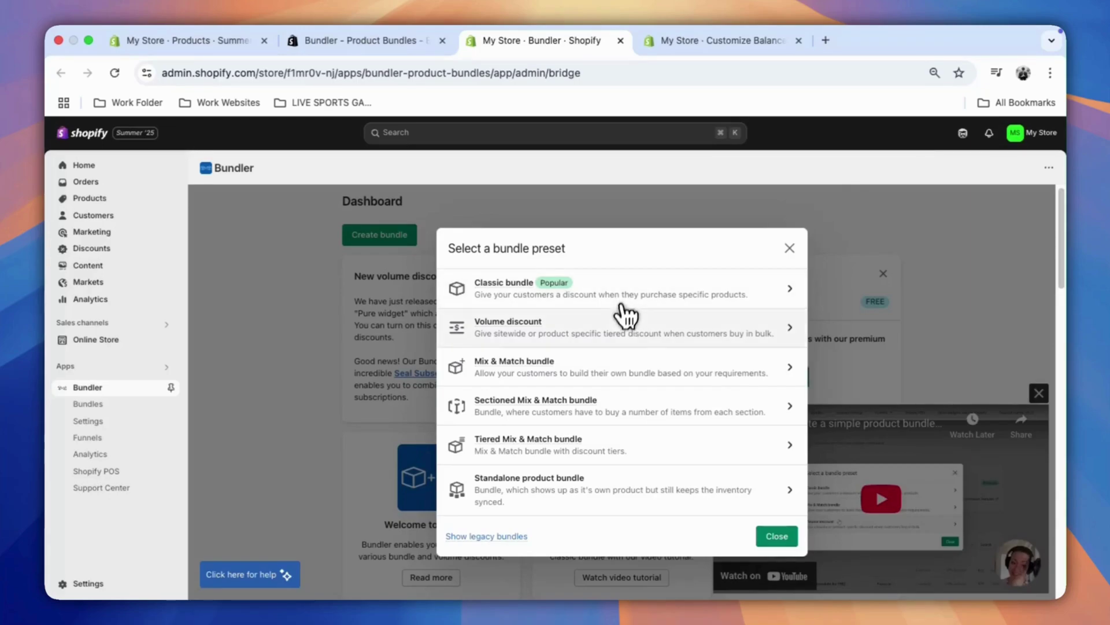
click(632, 335)
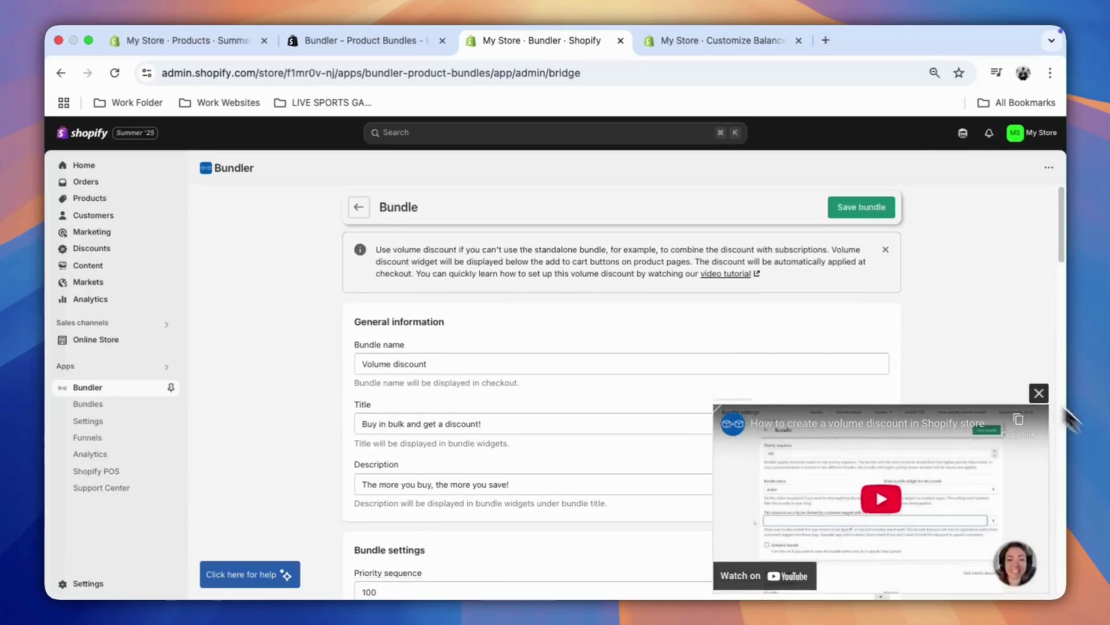
click(1038, 394)
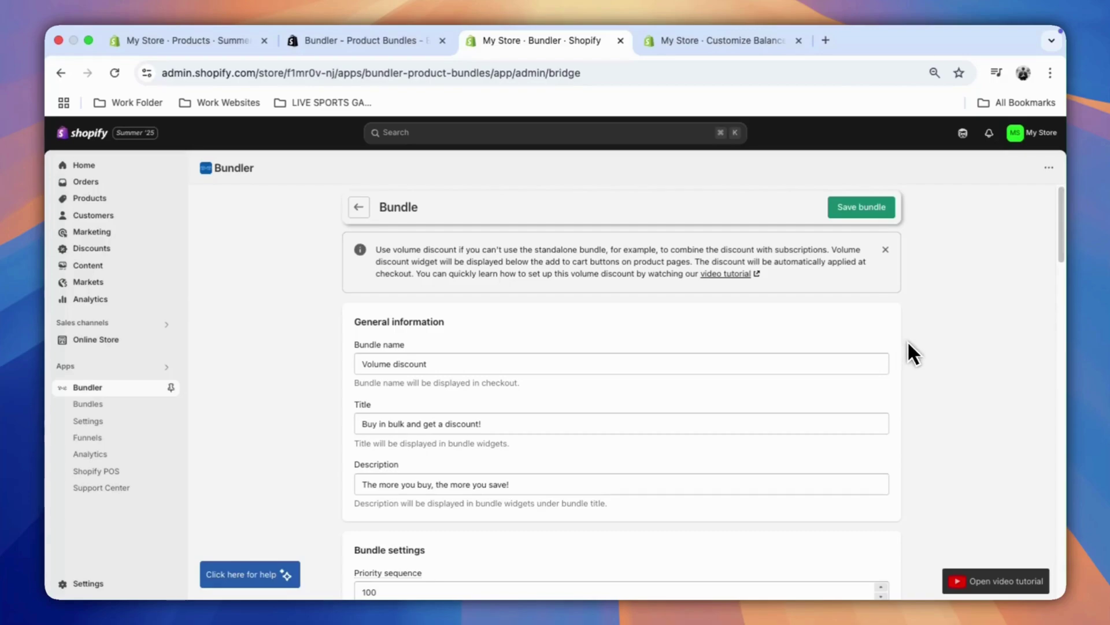
Review the volume discount's general information, bundle settings, discount tier and product selection type.
scroll(844, 343, down, 1)
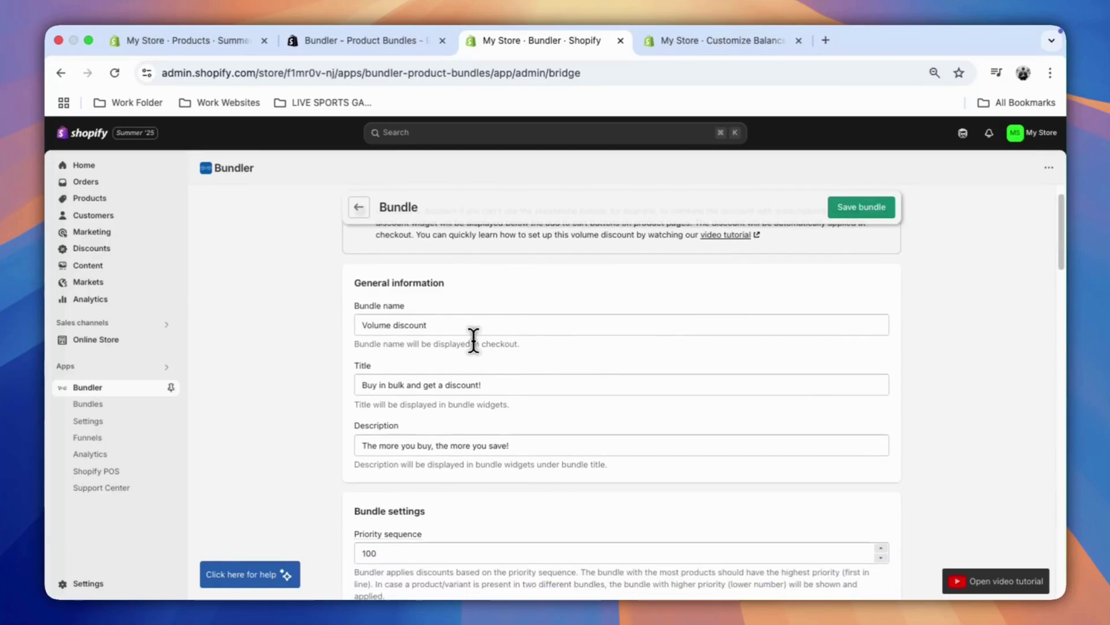
scroll(483, 347, down, 2)
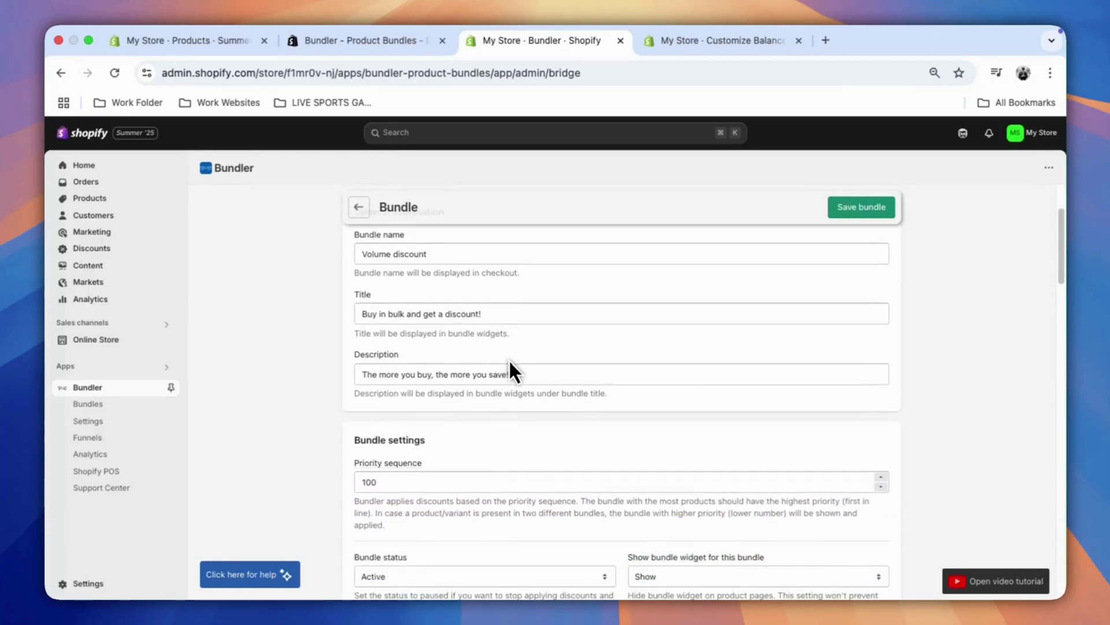
scroll(510, 360, down, 9)
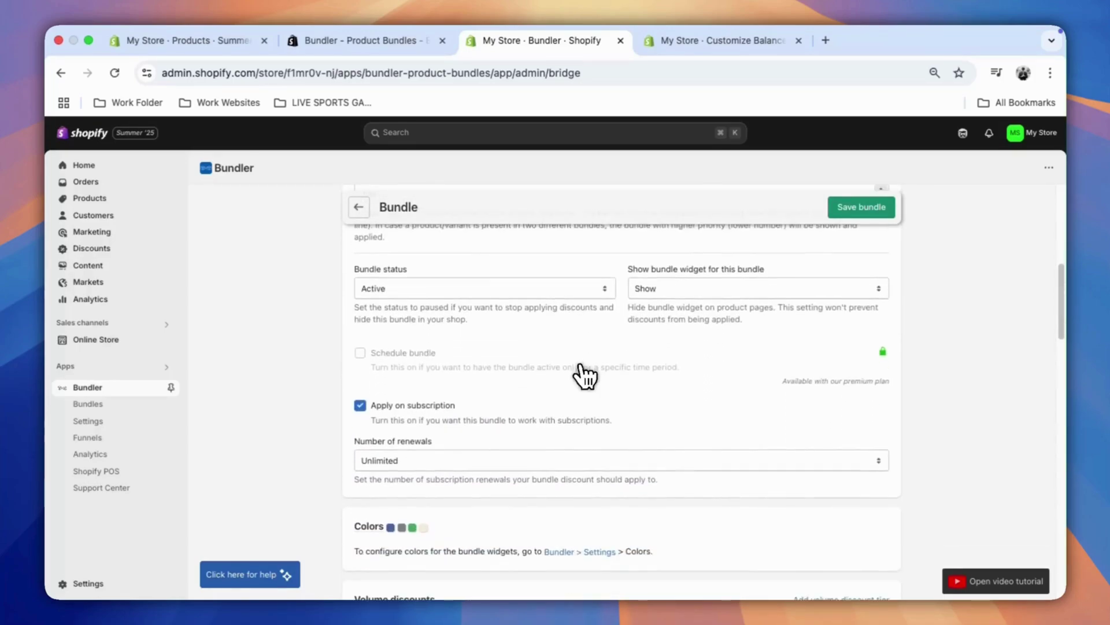
scroll(599, 370, down, 15)
scroll(781, 341, up, 6)
scroll(781, 370, down, 2)
scroll(641, 382, up, 7)
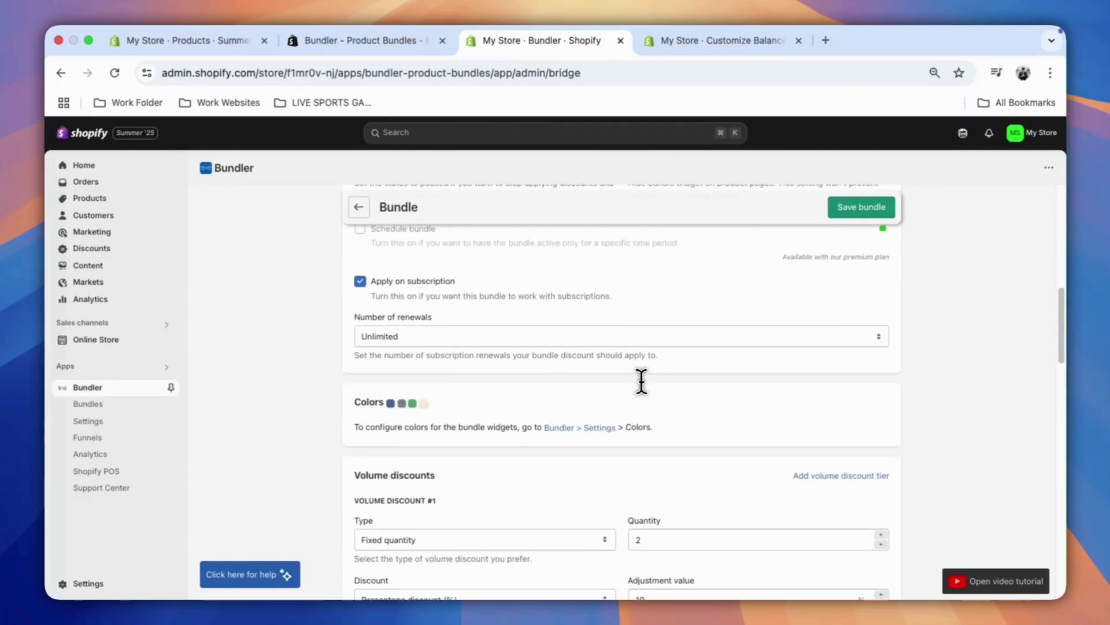
scroll(651, 379, down, 3)
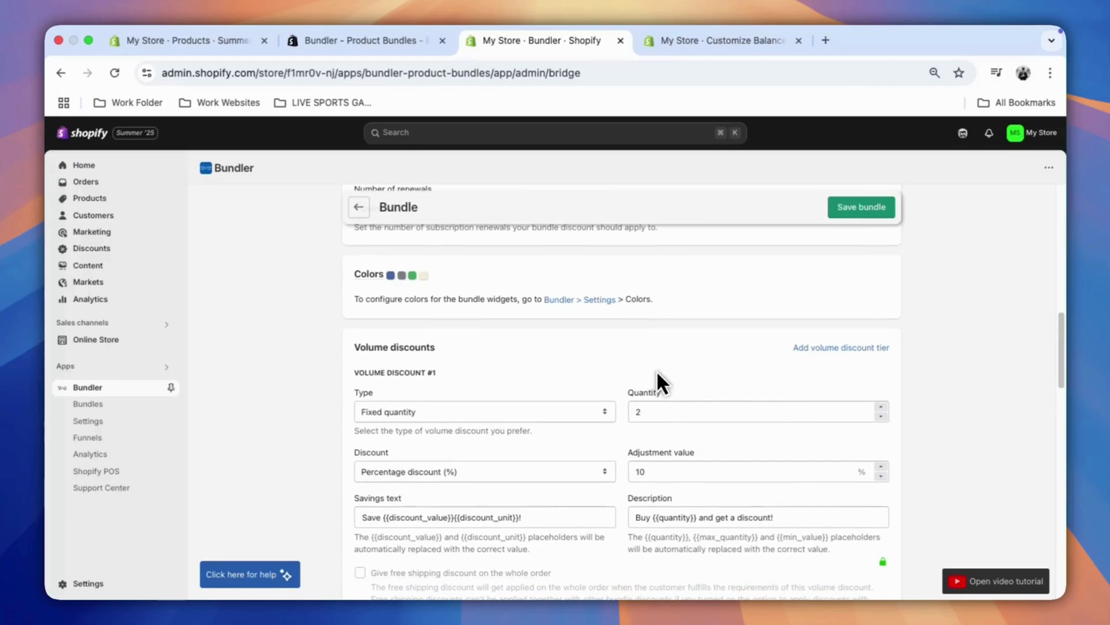
scroll(664, 373, down, 4)
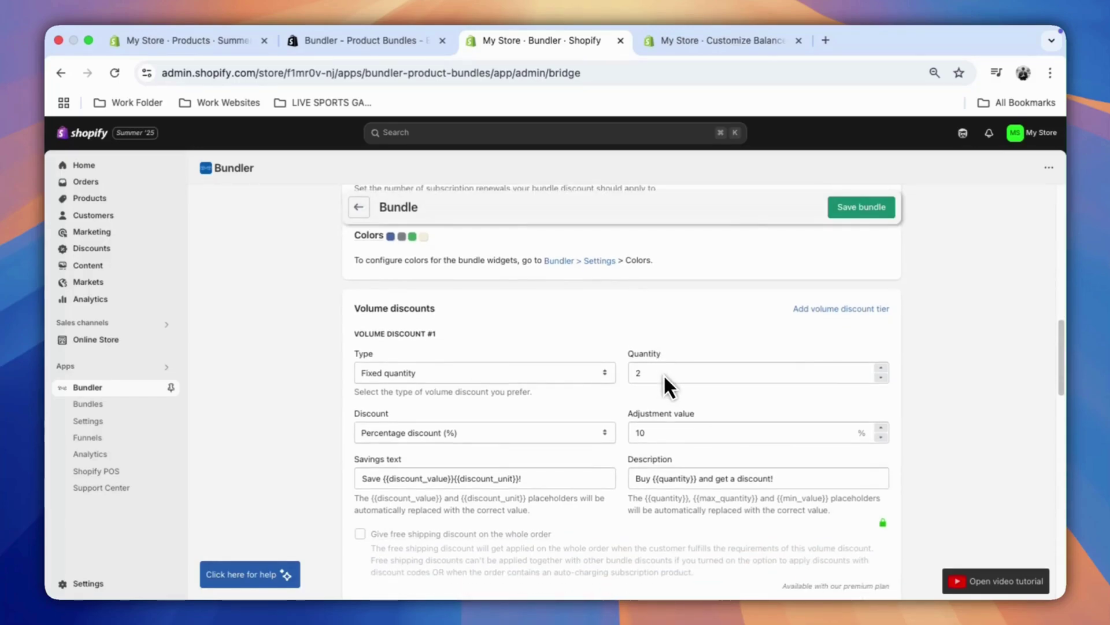
scroll(666, 380, down, 10)
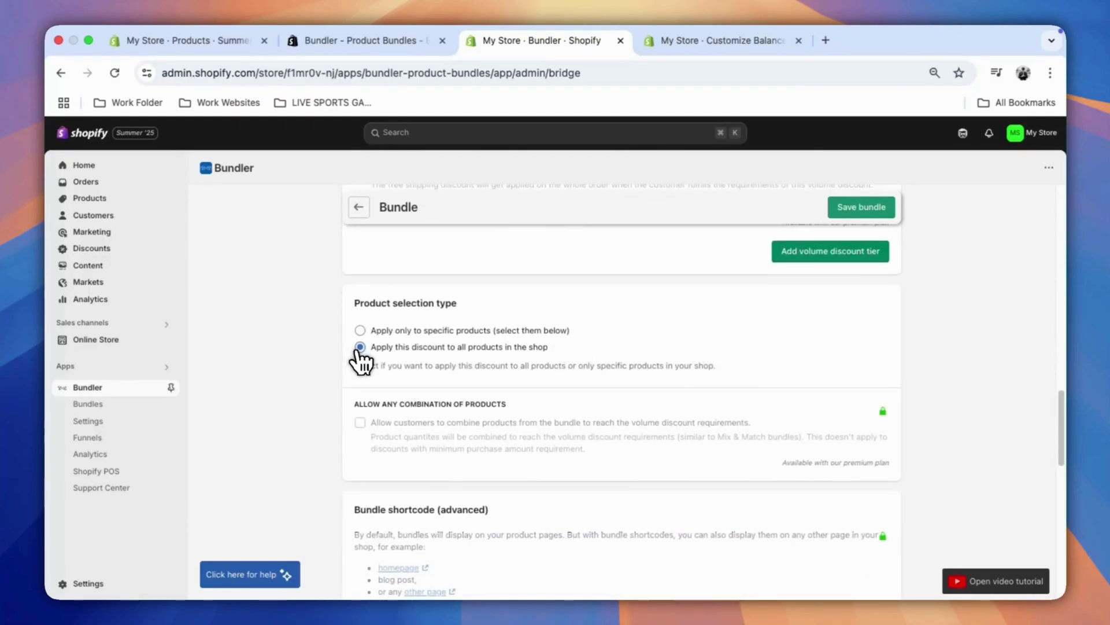
scroll(486, 370, down, 2)
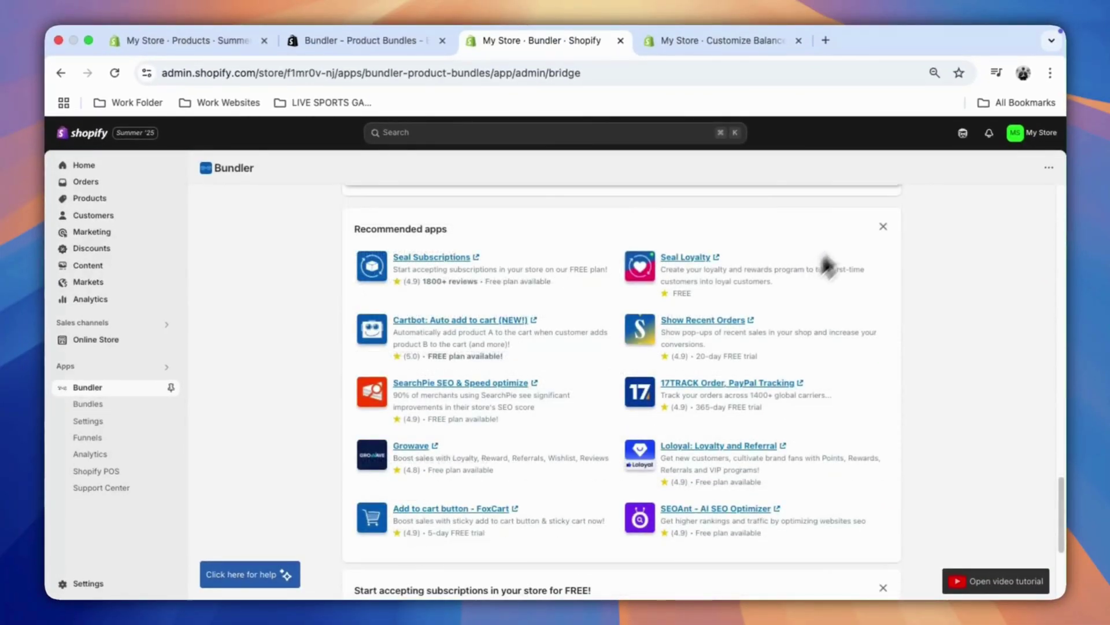
Save the volume discount bundle and return to the theme editor.
scroll(817, 272, up, 10)
click(854, 211)
click(702, 42)
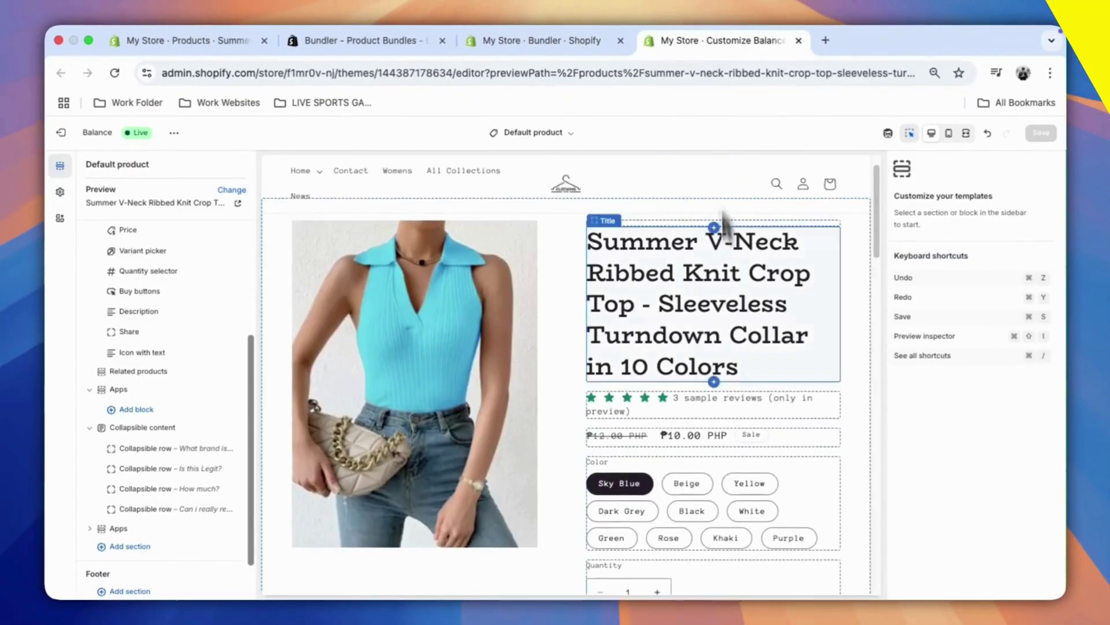
Check the volume discount offer beneath the buy buttons in the product page preview.
scroll(841, 449, down, 4)
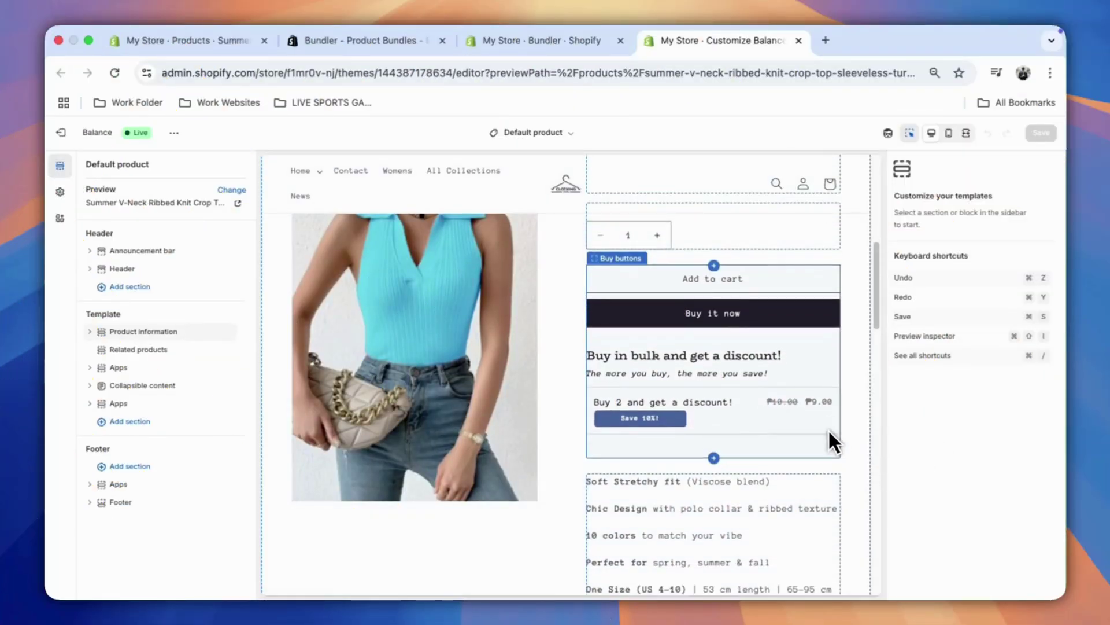
scroll(835, 429, down, 5)
scroll(844, 428, up, 10)
scroll(835, 432, down, 2)
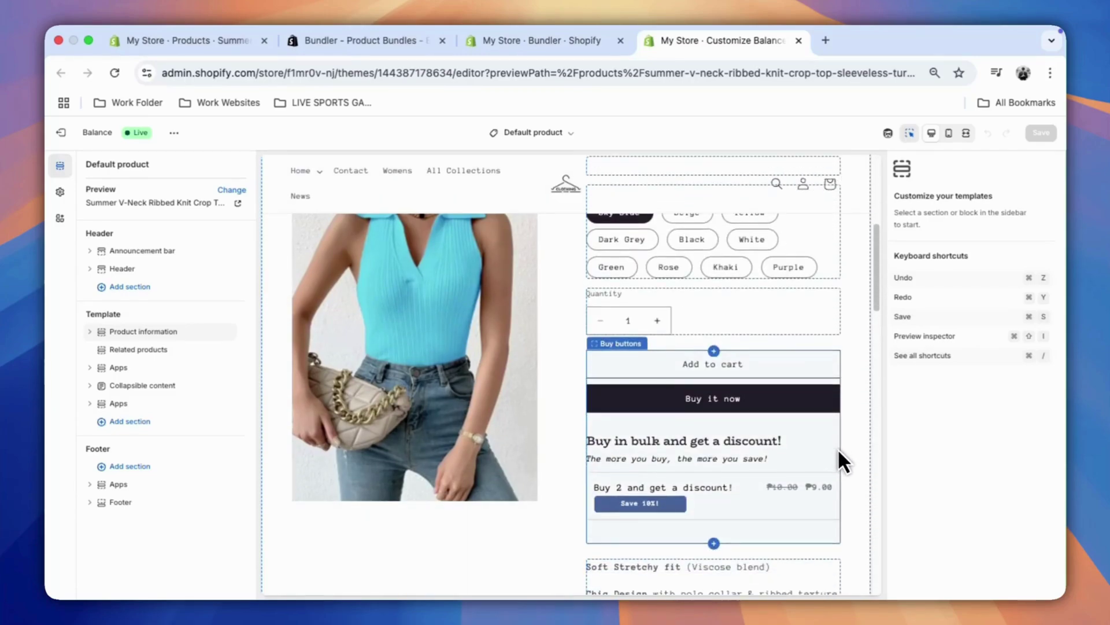
scroll(837, 448, down, 3)
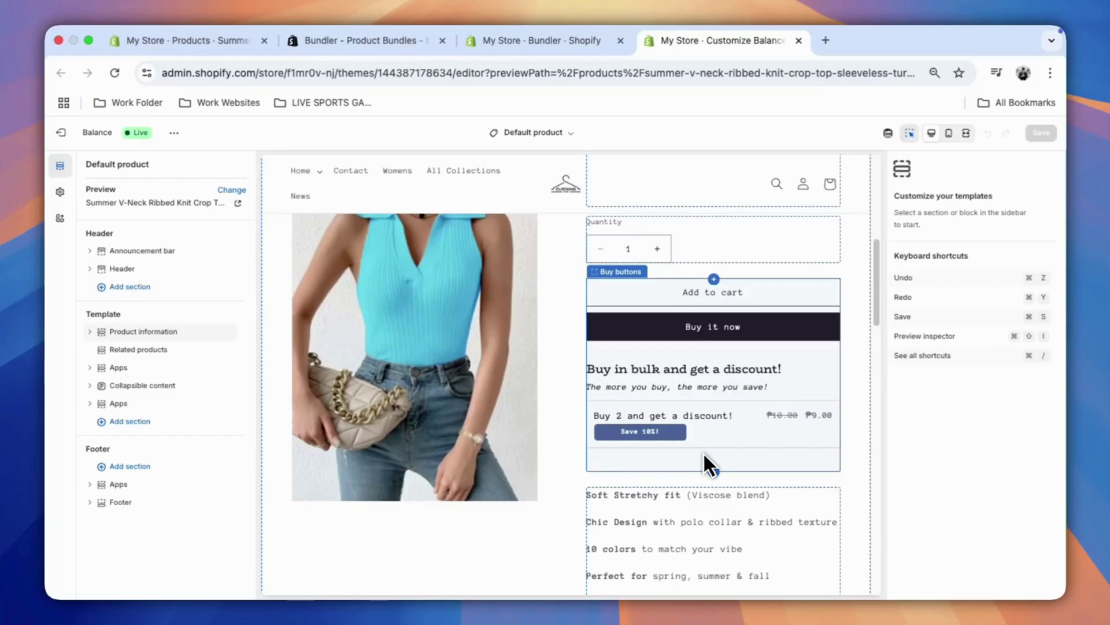
scroll(769, 220, up, 10)
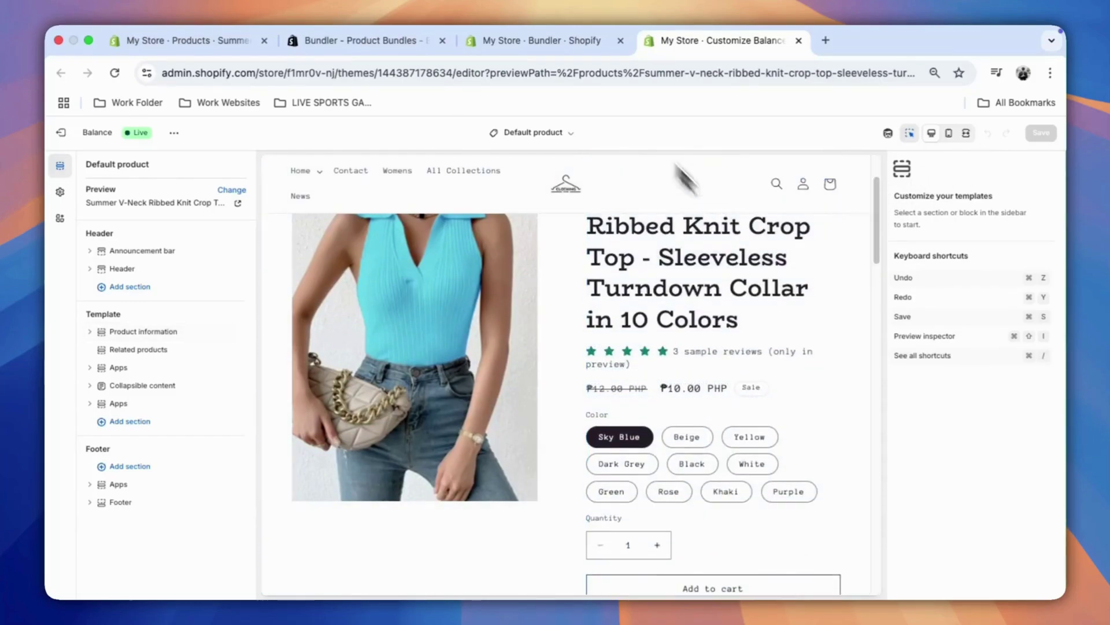
scroll(752, 249, down, 10)
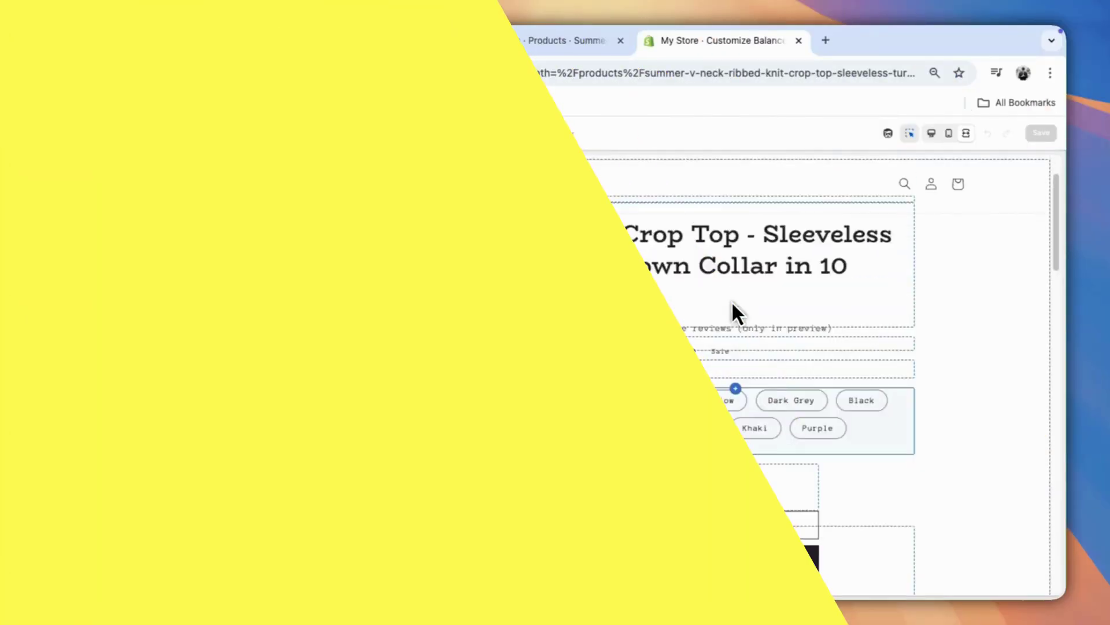
Review the full-width product page from the title through the discount offer, icons, related products, FAQ and customer reviews.
scroll(755, 317, down, 1)
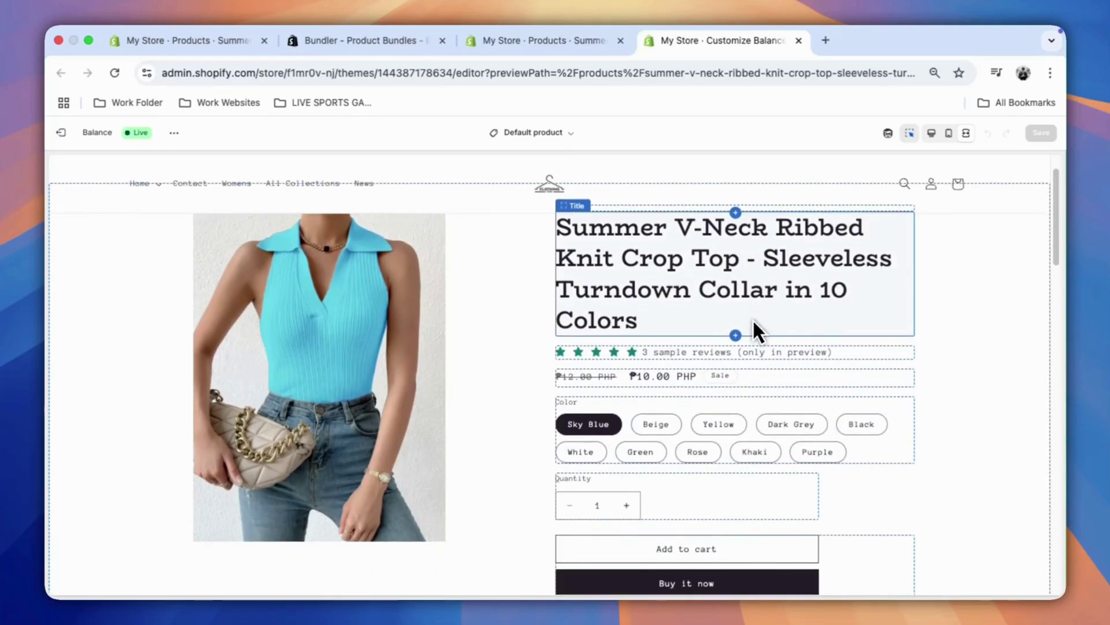
scroll(751, 318, down, 9)
scroll(676, 440, down, 1)
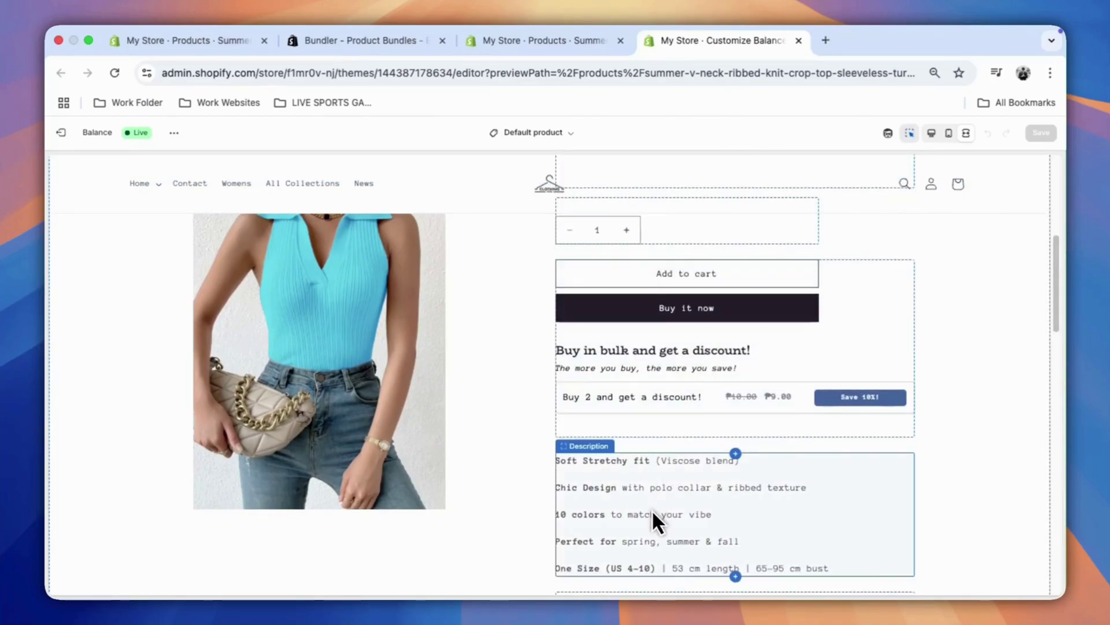
scroll(641, 422, down, 1)
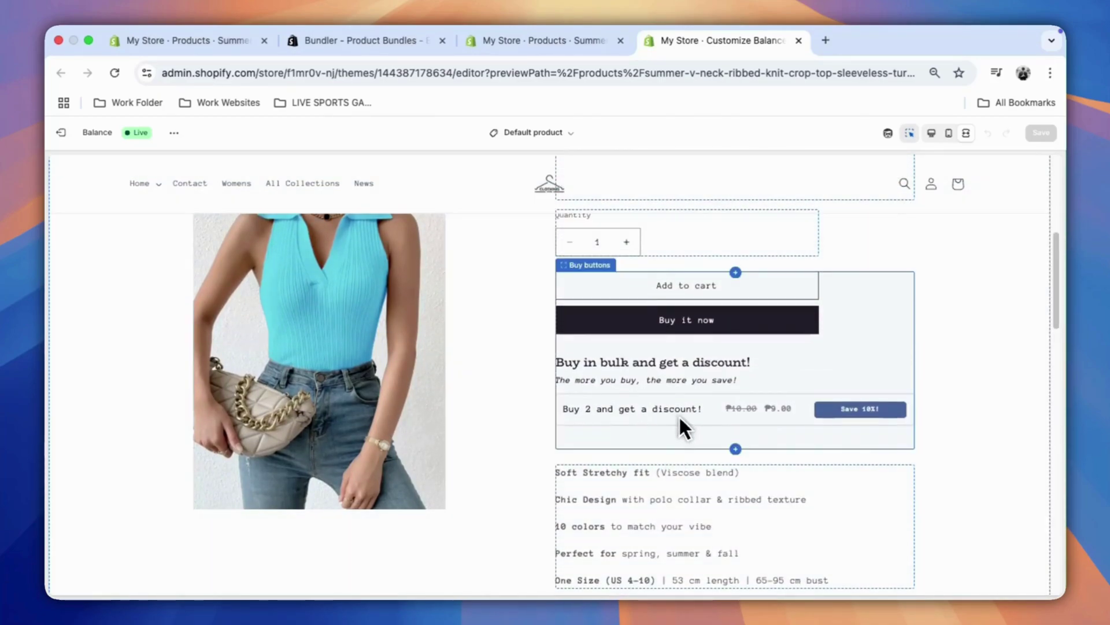
scroll(757, 455, down, 15)
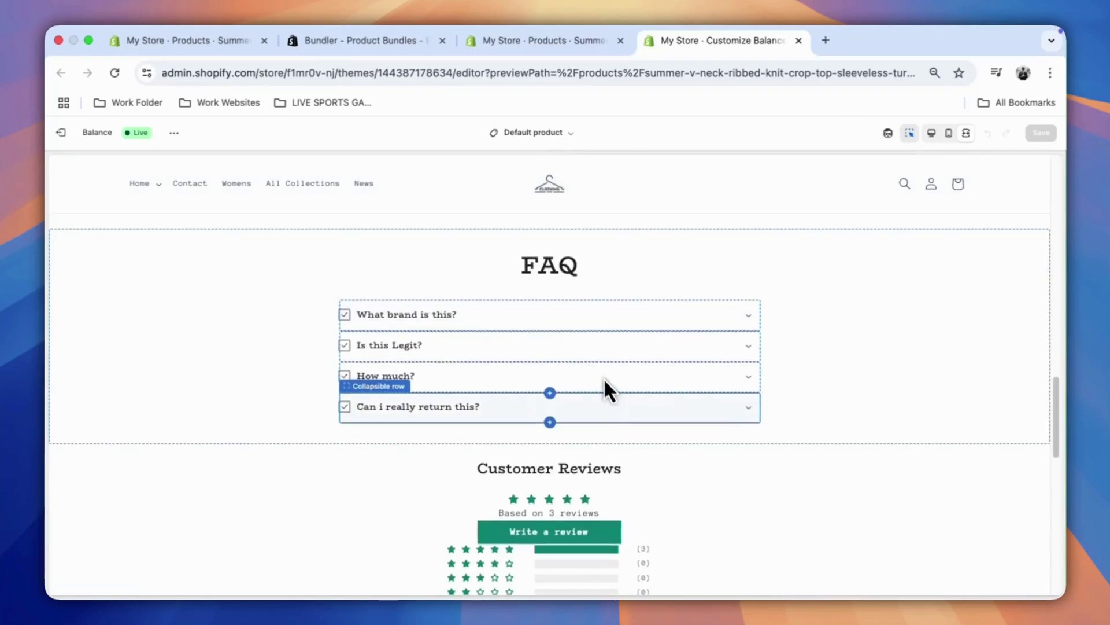
scroll(609, 372, up, 15)
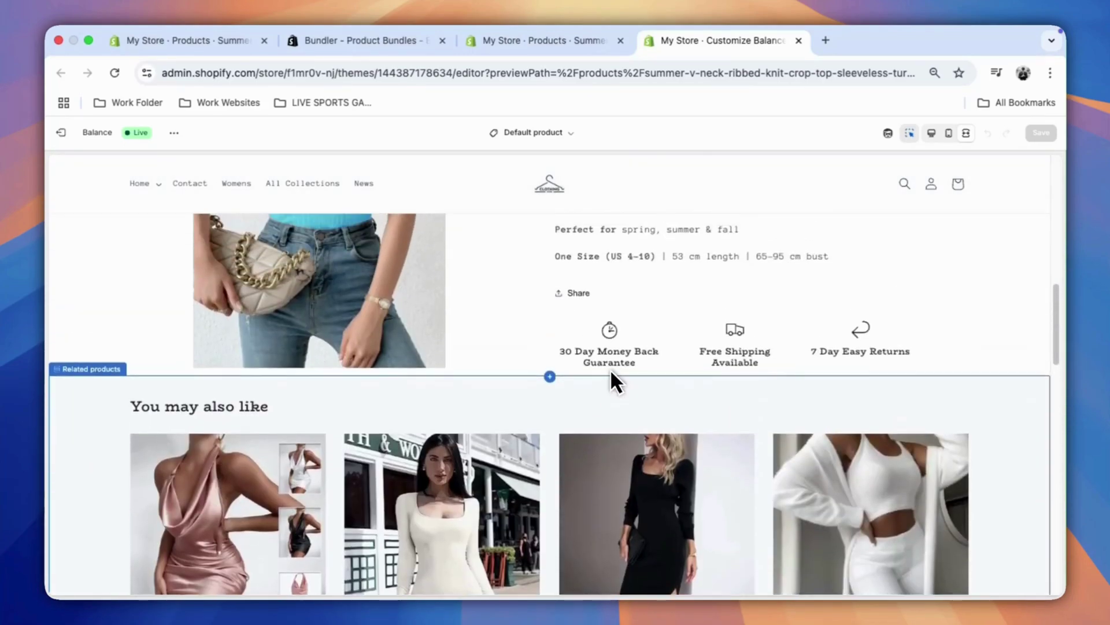
scroll(611, 372, down, 15)
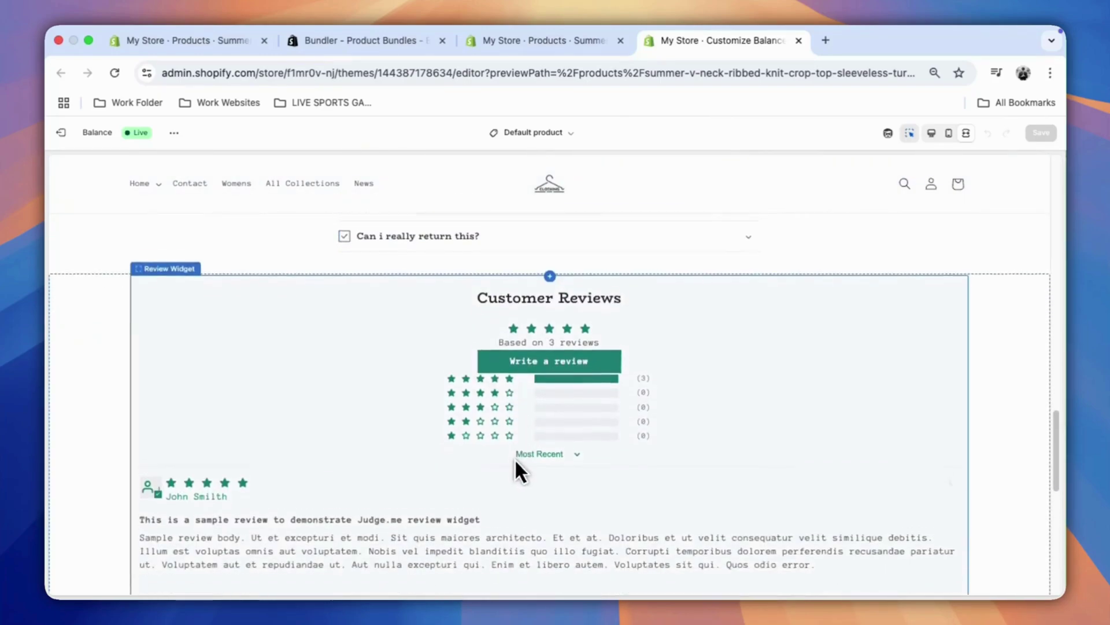
scroll(537, 422, up, 10)
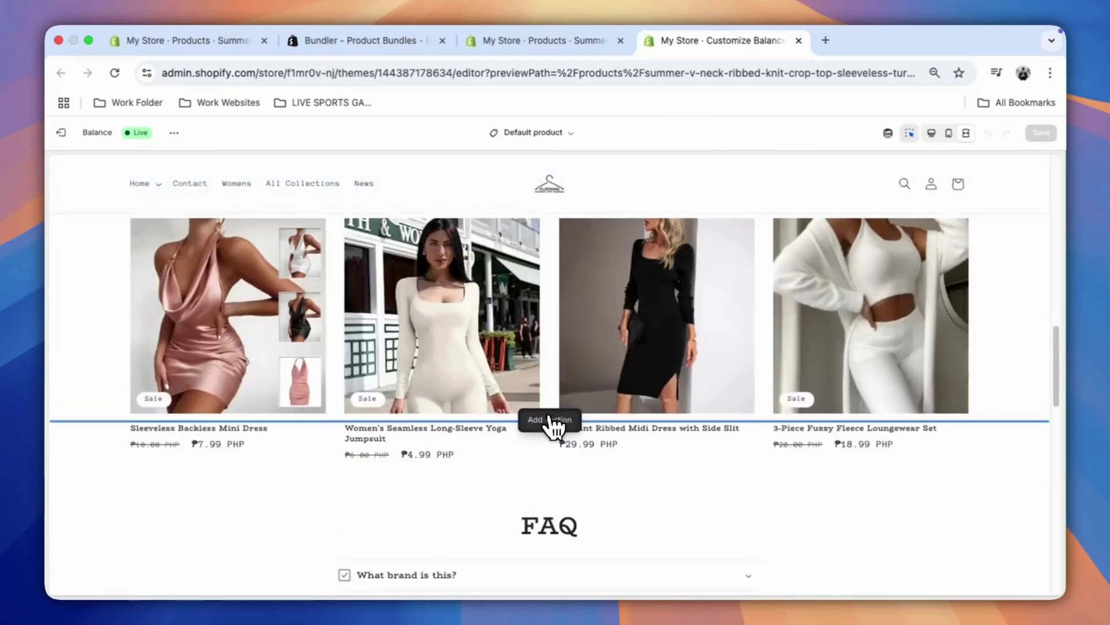
scroll(552, 428, up, 6)
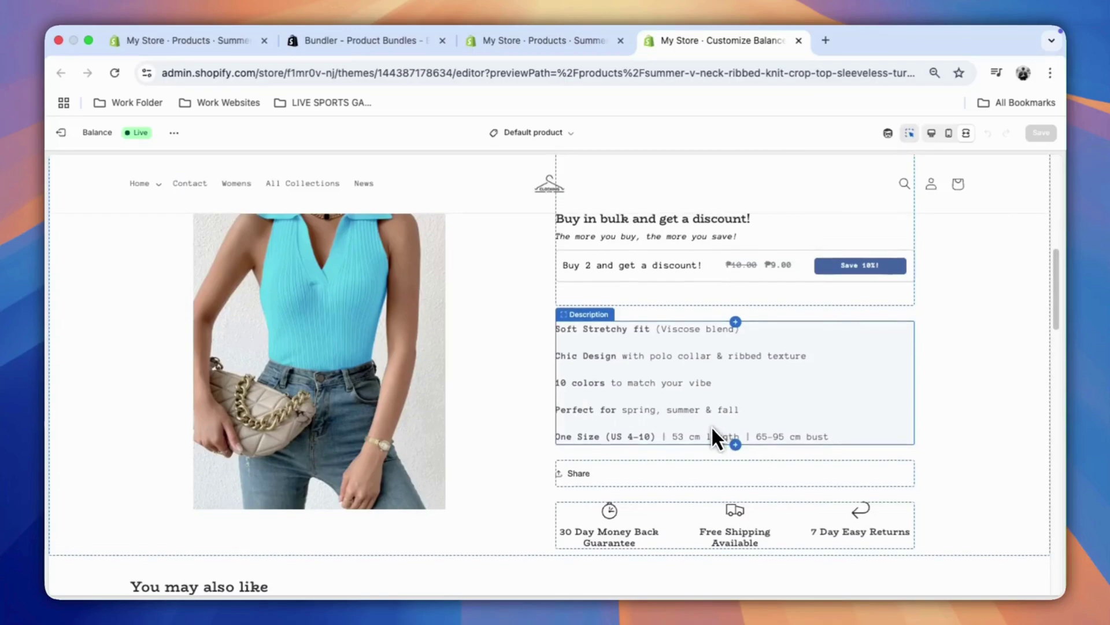
scroll(561, 427, up, 6)
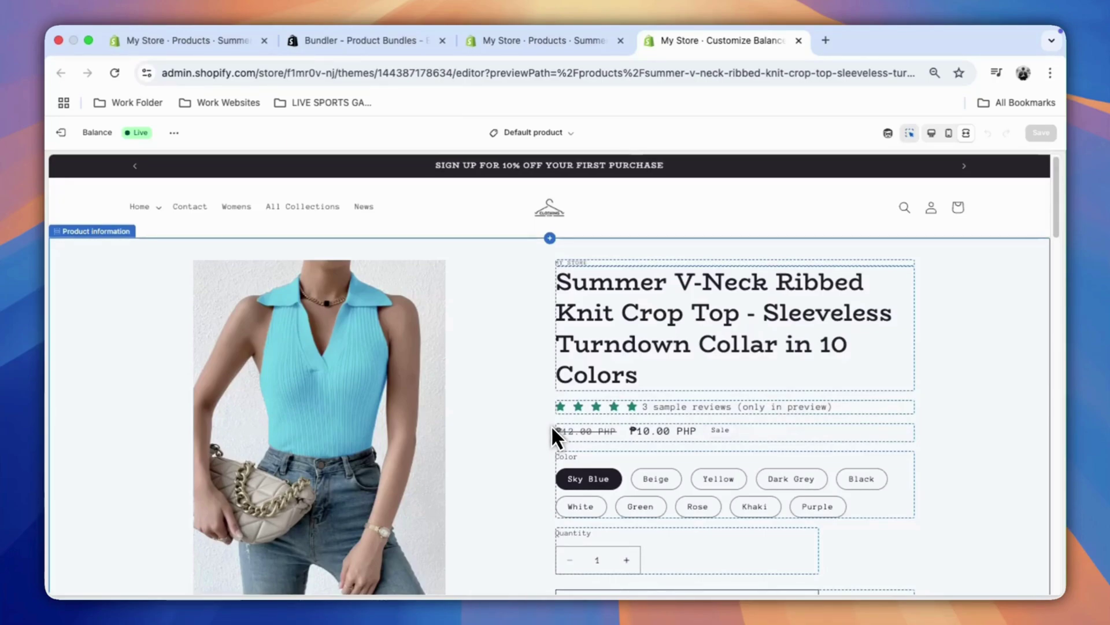
Examine the product information section once more, from the title and variants to the bulk discount, description and icon row.
scroll(467, 415, down, 1)
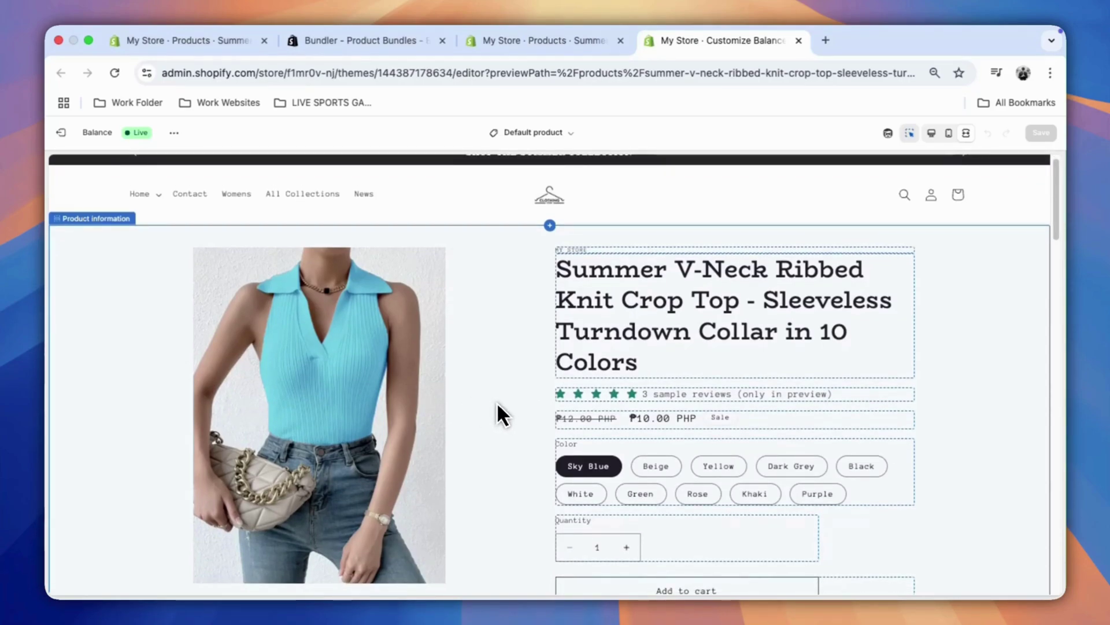
scroll(498, 404, down, 3)
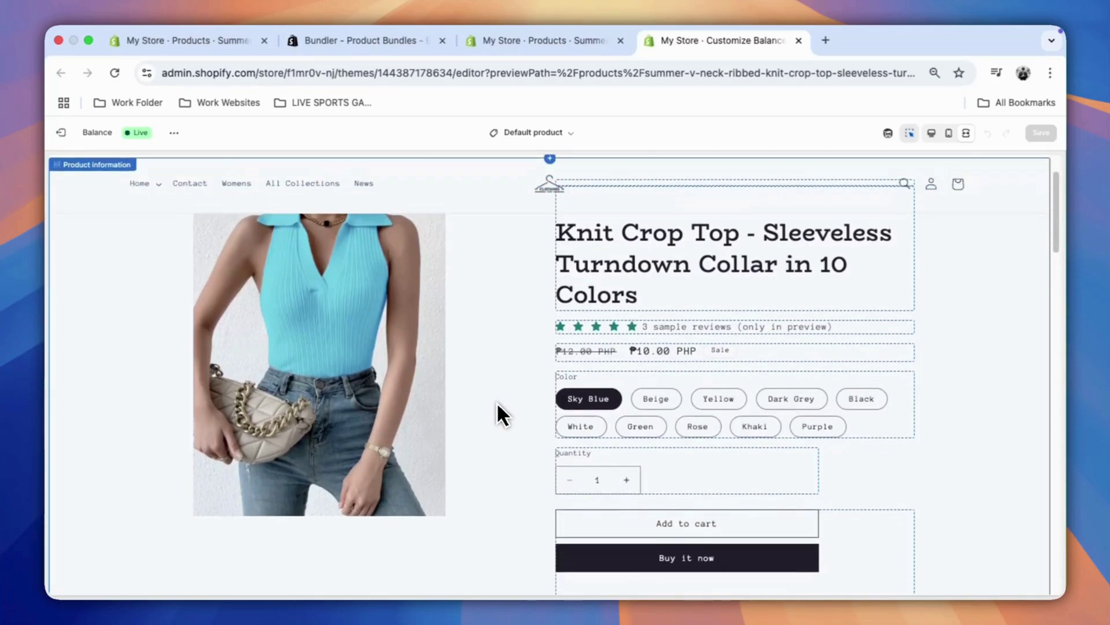
scroll(502, 408, down, 2)
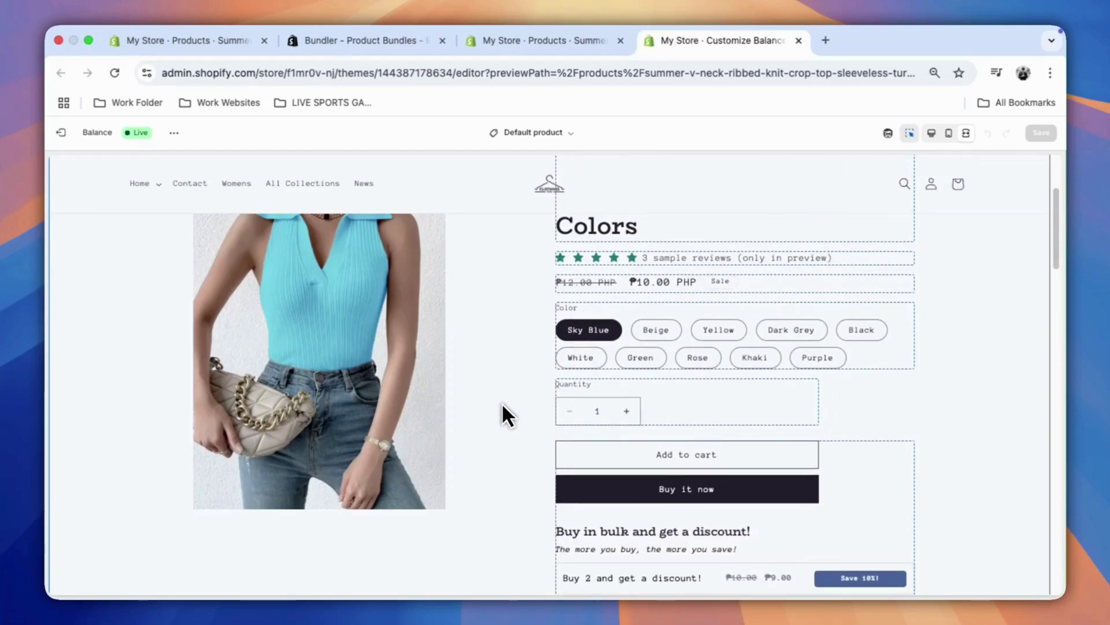
scroll(502, 404, down, 1)
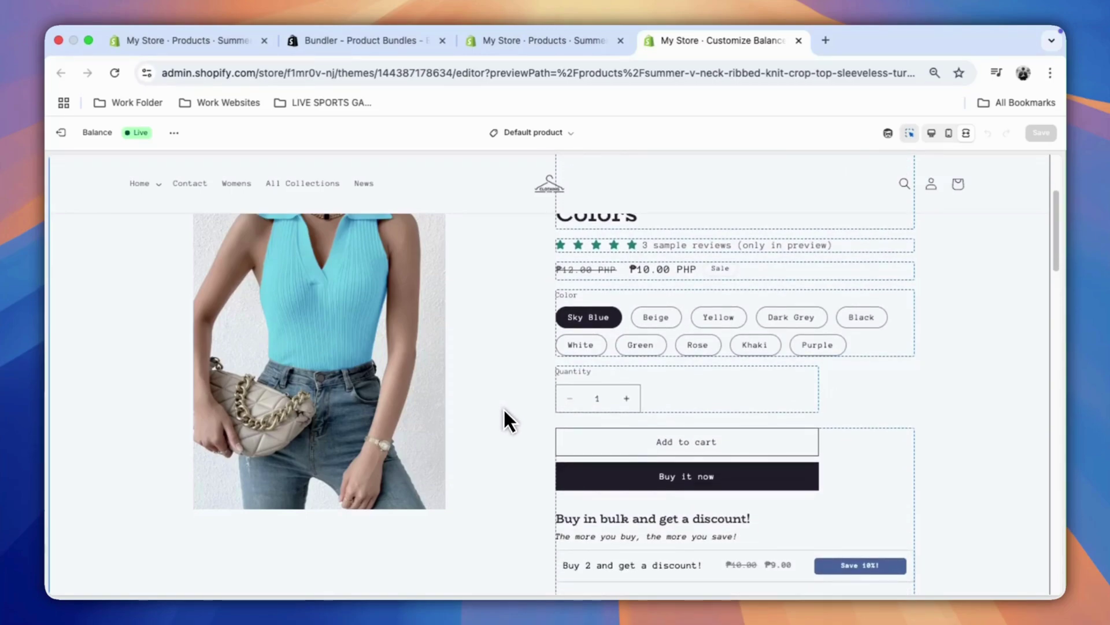
scroll(504, 406, down, 5)
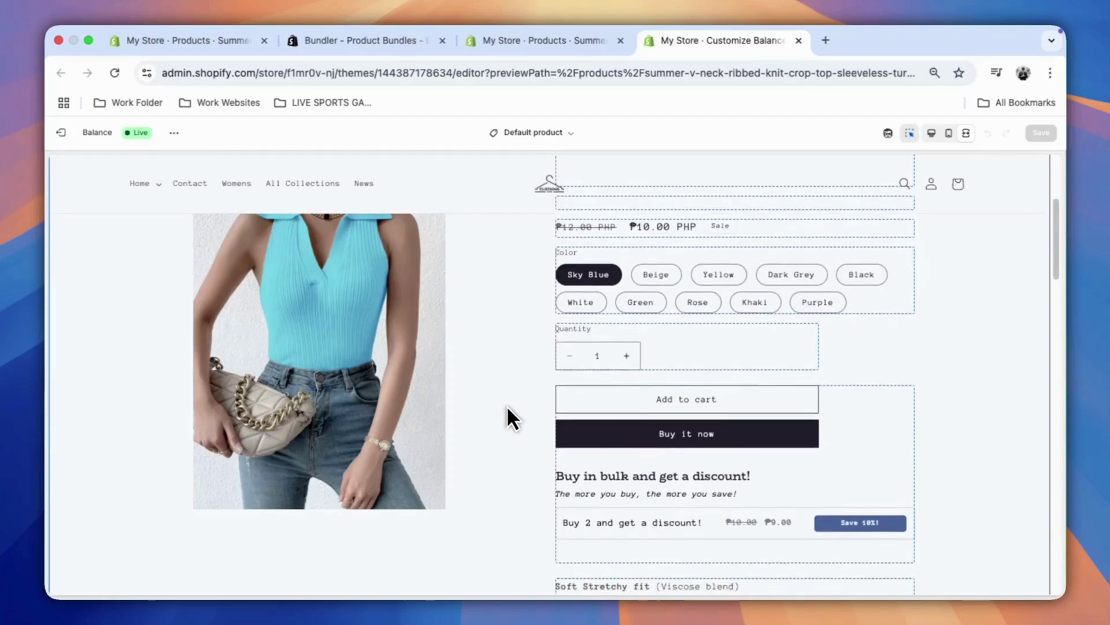
scroll(498, 414, down, 4)
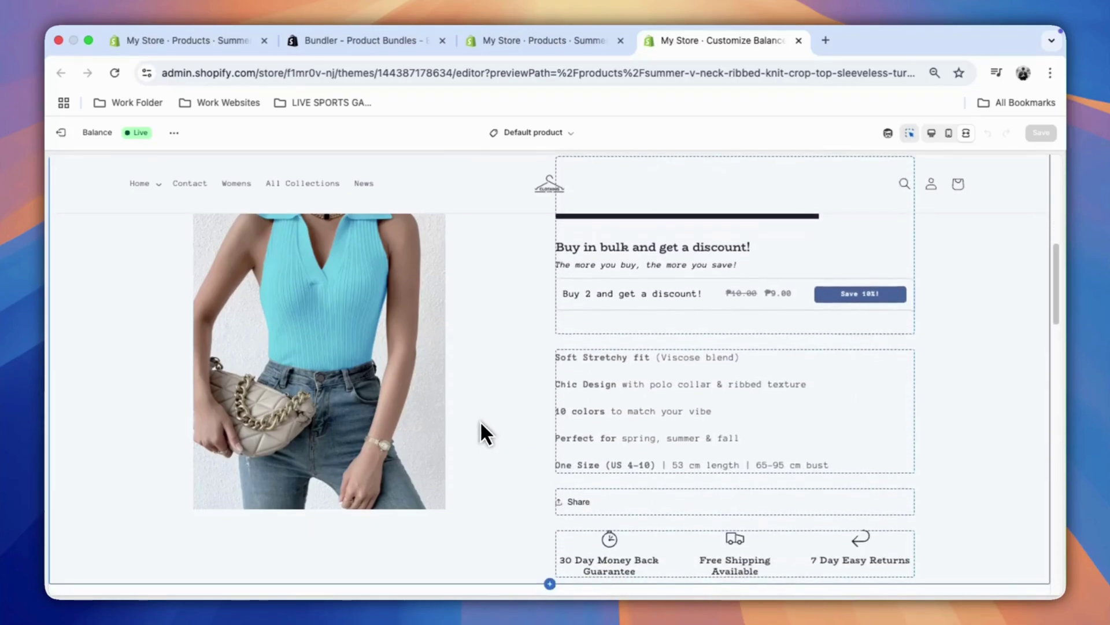
scroll(480, 424, down, 2)
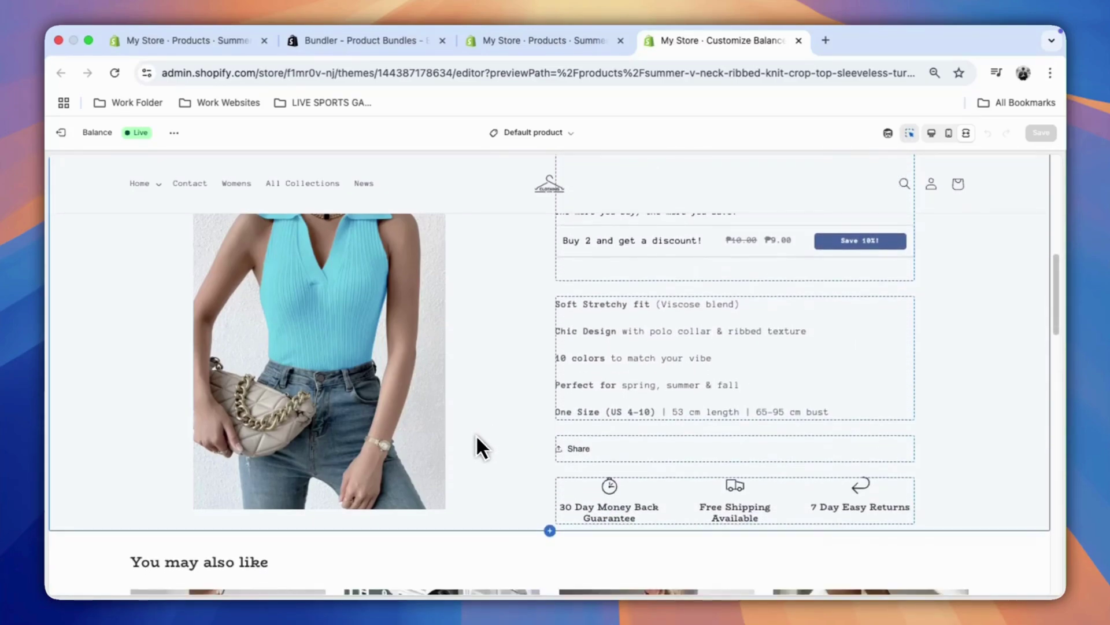